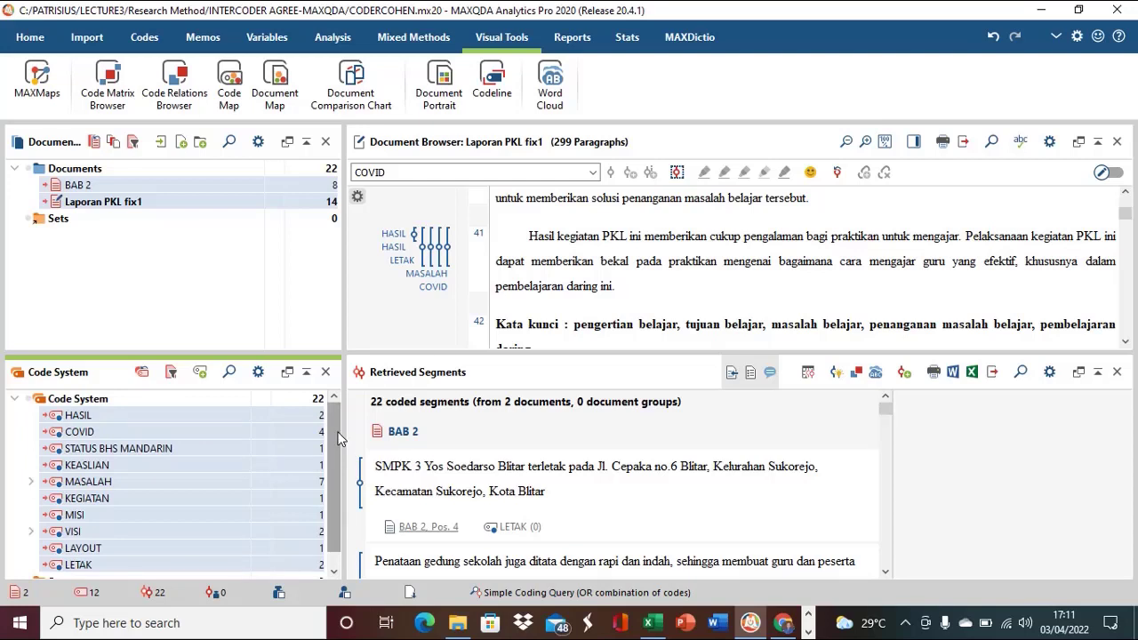
Step: Generate the Code Matrix Browser with documents as columns, only for the activated documents and activated codes
{"action": "left_click_drag", "start_coordinate": [335, 438], "coordinate": [336, 453]}
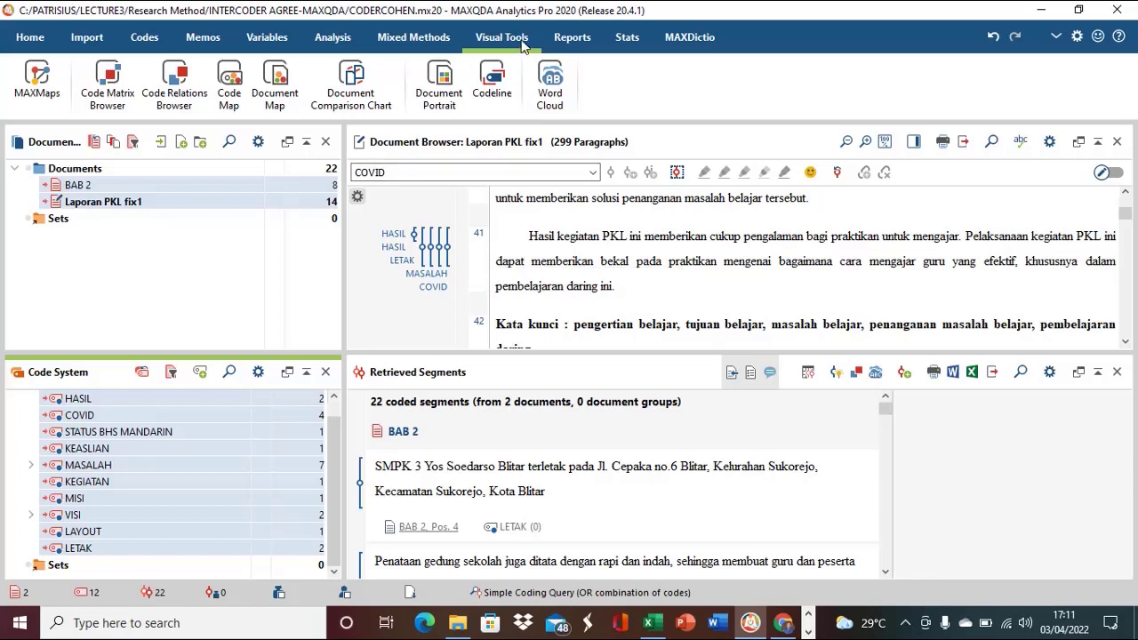
{"action": "left_click", "coordinate": [128, 108]}
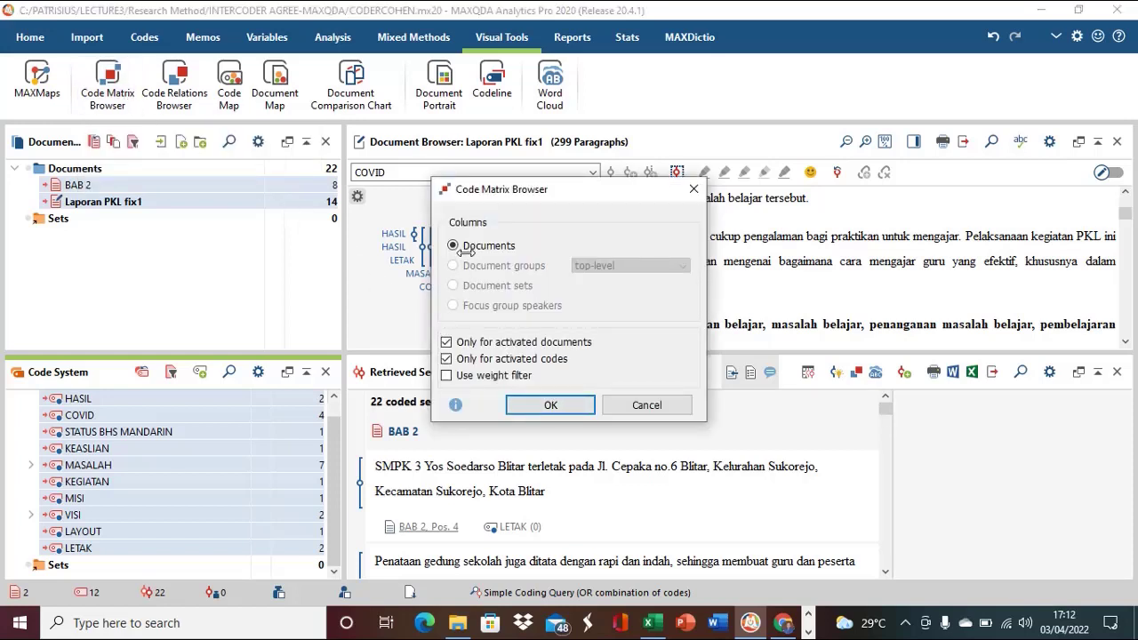
{"action": "left_click", "coordinate": [547, 406]}
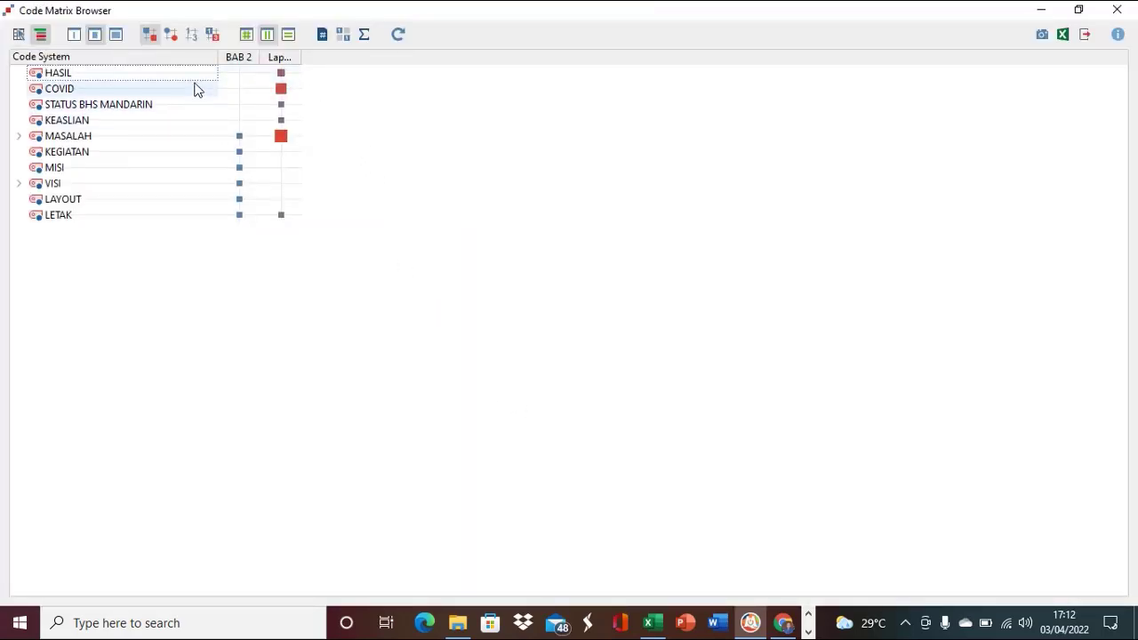
Step: Display the code matrix as numeric values and widen the BAB 2 and Laporan PKL fix1 columns
{"action": "left_click", "coordinate": [192, 37]}
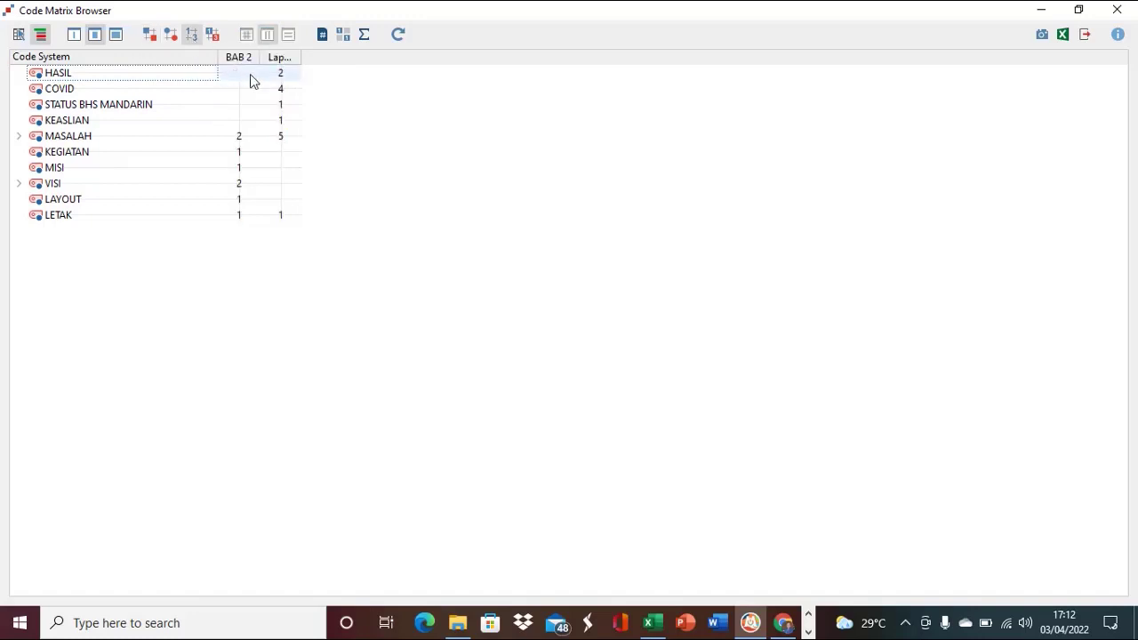
{"action": "left_click_drag", "start_coordinate": [260, 64], "coordinate": [505, 58]}
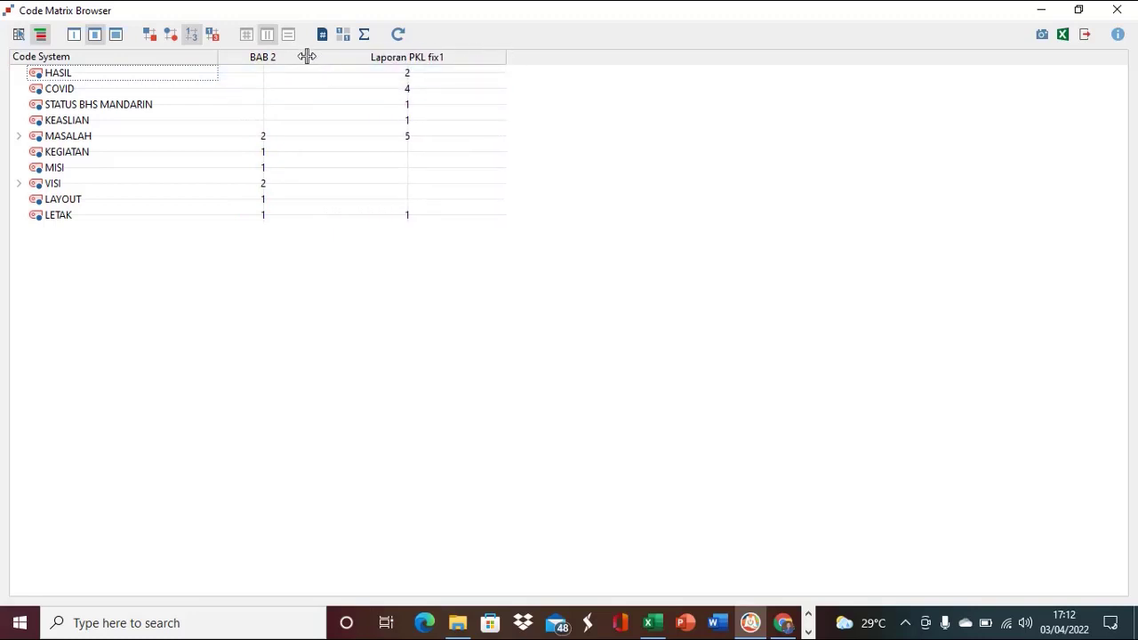
{"action": "left_click_drag", "start_coordinate": [307, 56], "coordinate": [333, 57]}
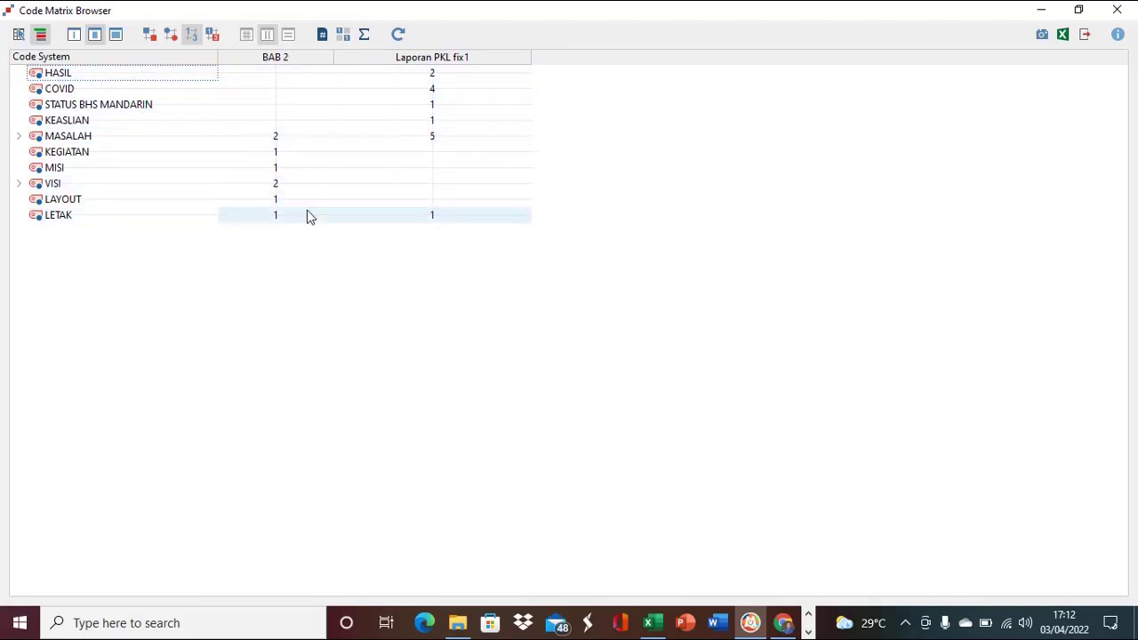
{"action": "mouse_move", "coordinate": [307, 213]}
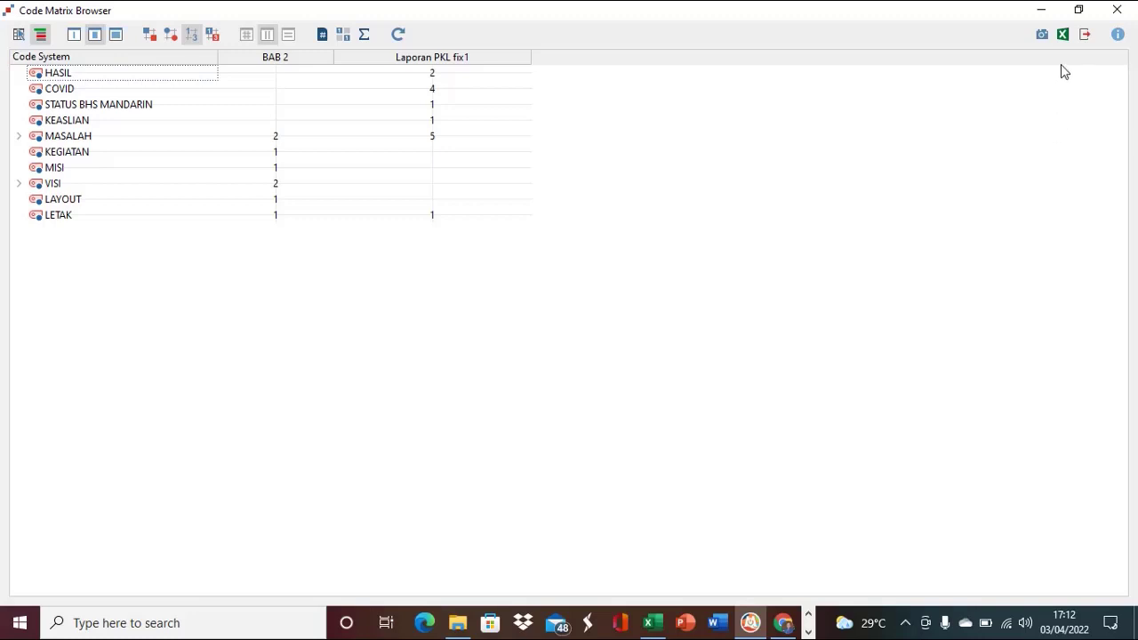
Step: Export the code matrix to an Excel (*.xlsx) file named COHEN-3 in the INTERCODER AGREE-MAXQDA folder
{"action": "left_click", "coordinate": [1064, 37]}
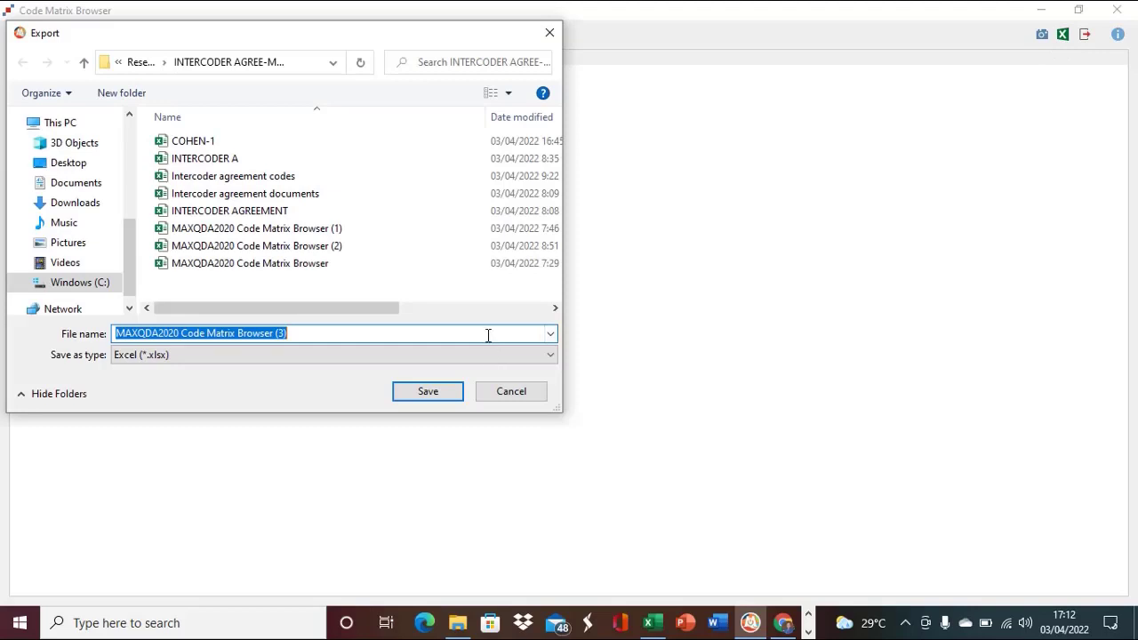
{"action": "type", "text": "CO"}
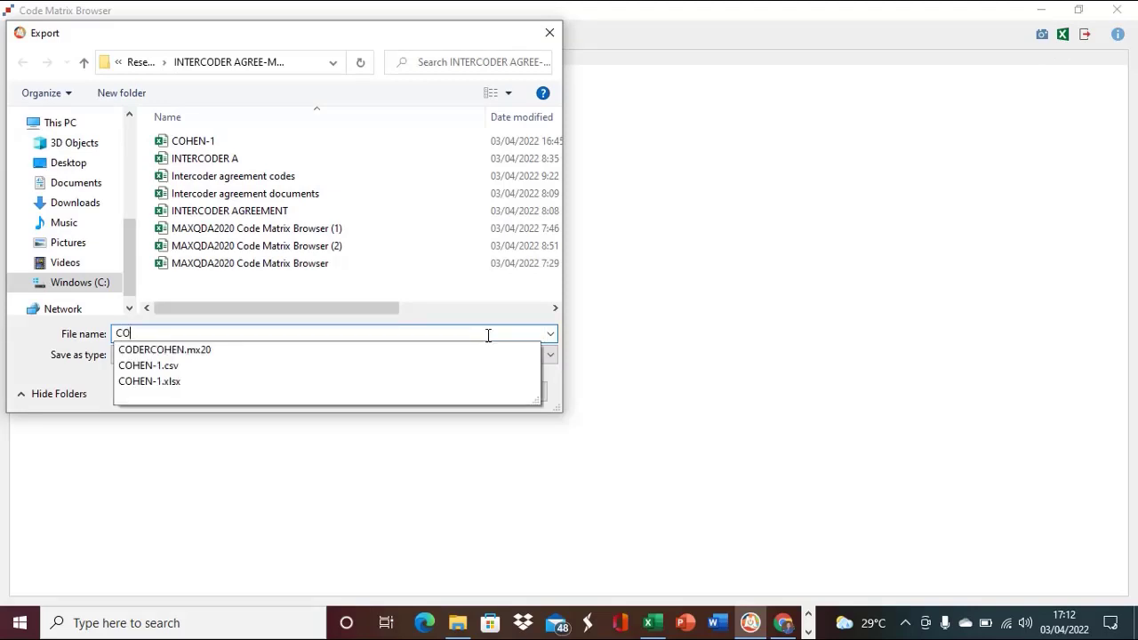
{"action": "type", "text": "HEN-3"}
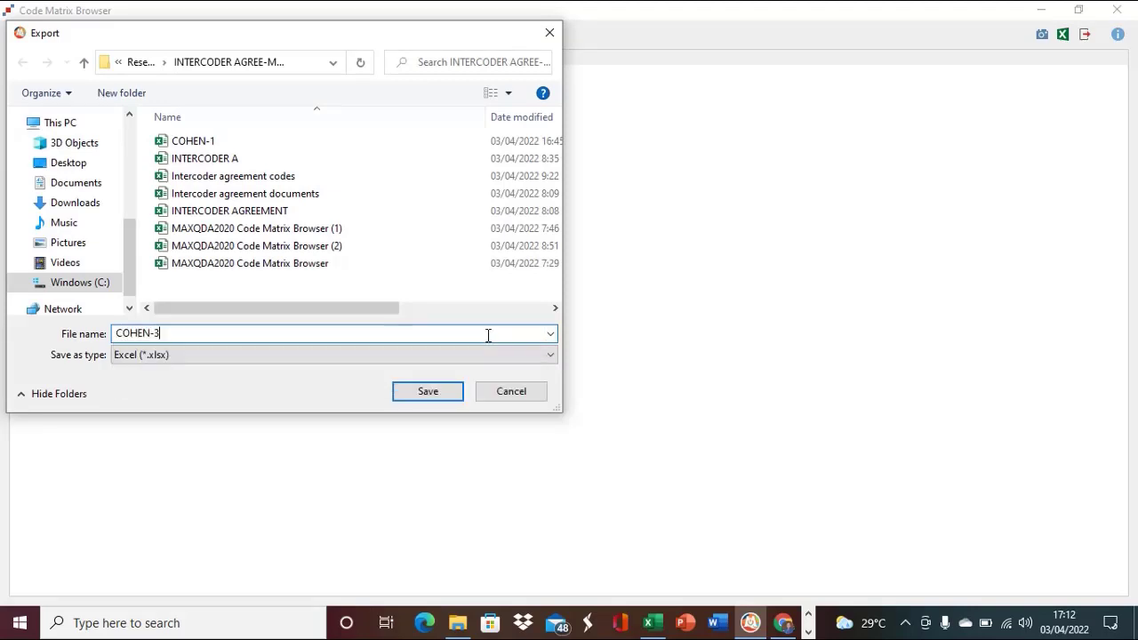
{"action": "left_click", "coordinate": [449, 392]}
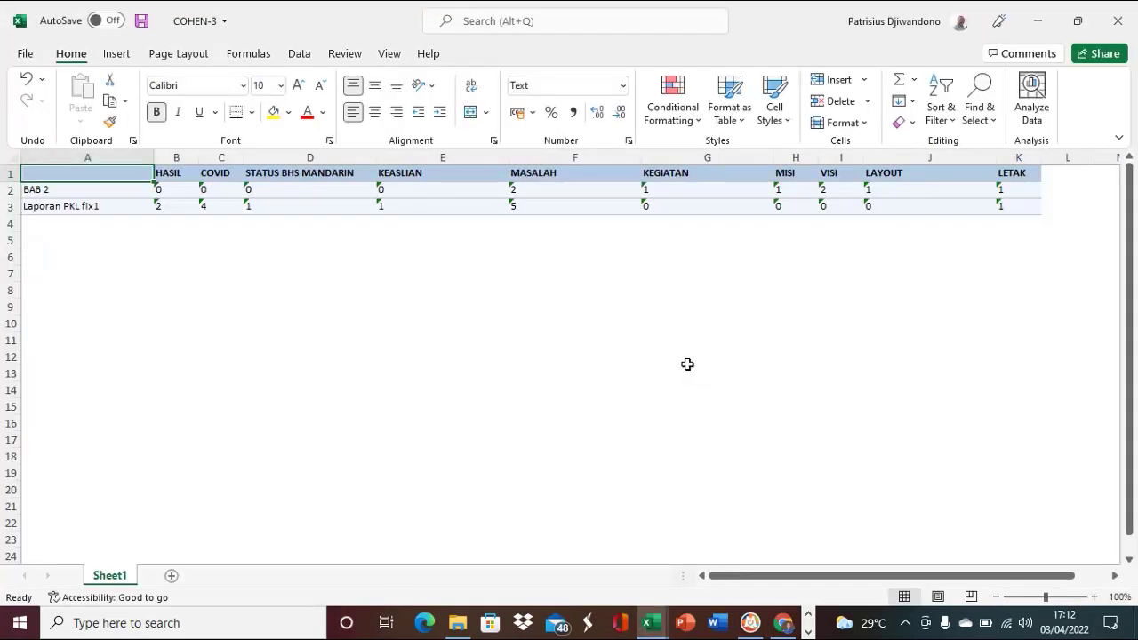
Step: Examine the document rows and code columns in the exported COHEN-3 sheet
{"action": "left_click", "coordinate": [324, 370]}
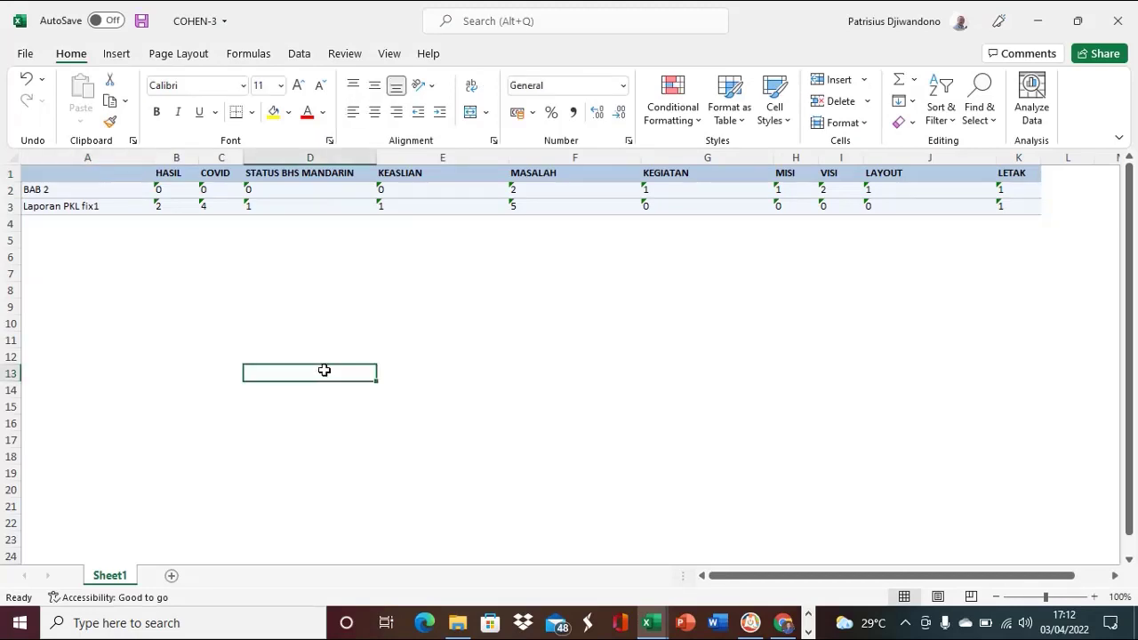
{"action": "left_click", "coordinate": [93, 191]}
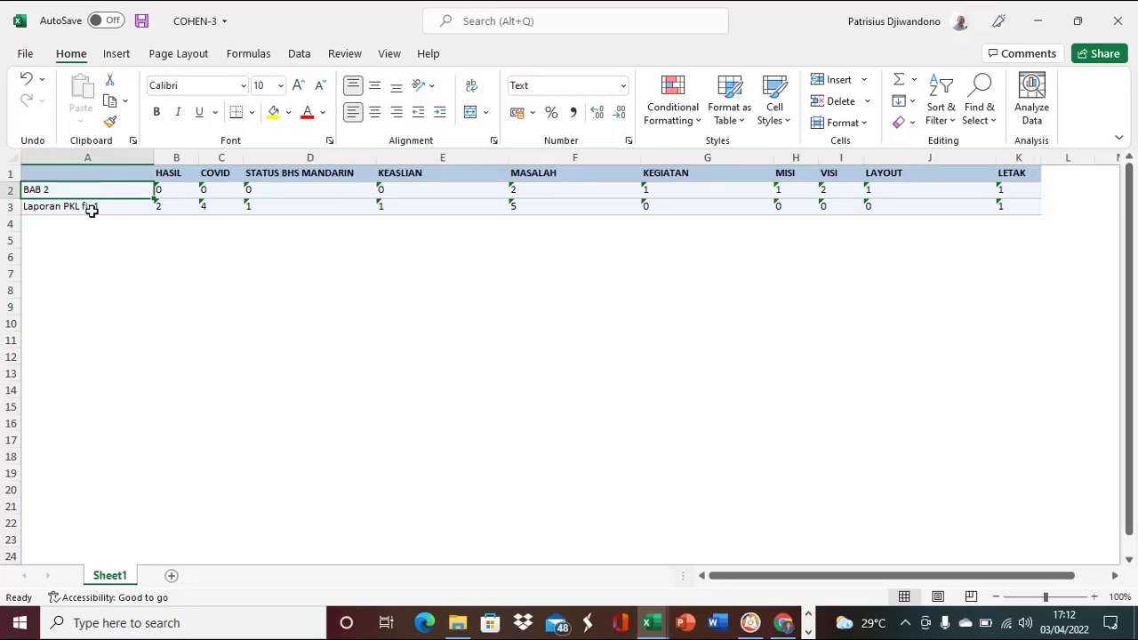
{"action": "left_click", "coordinate": [92, 209]}
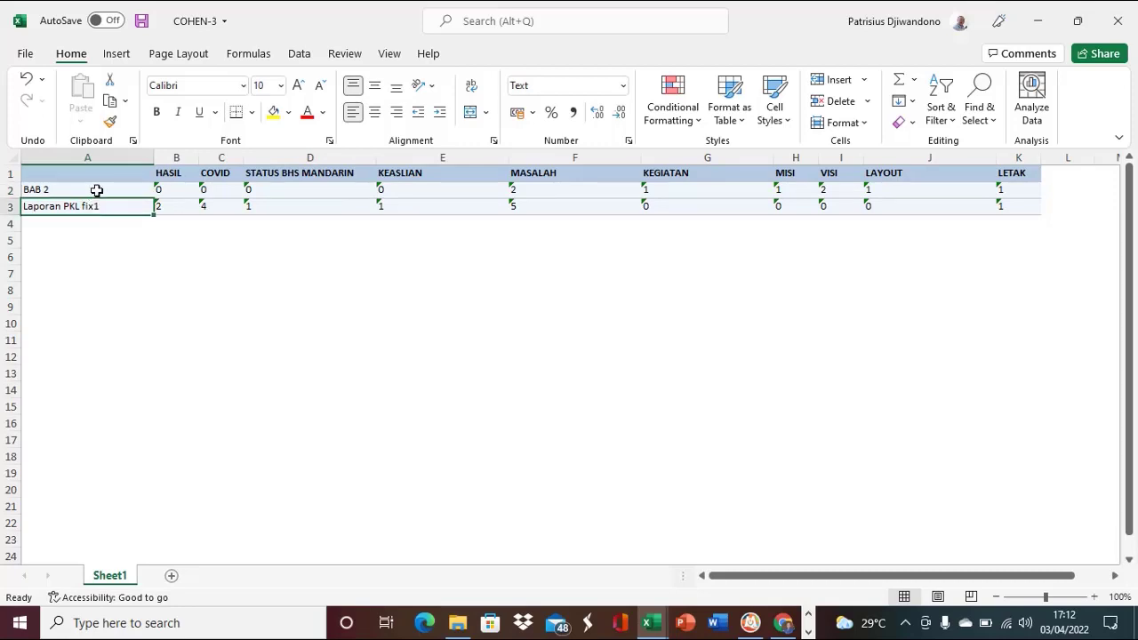
{"action": "left_click", "coordinate": [185, 175]}
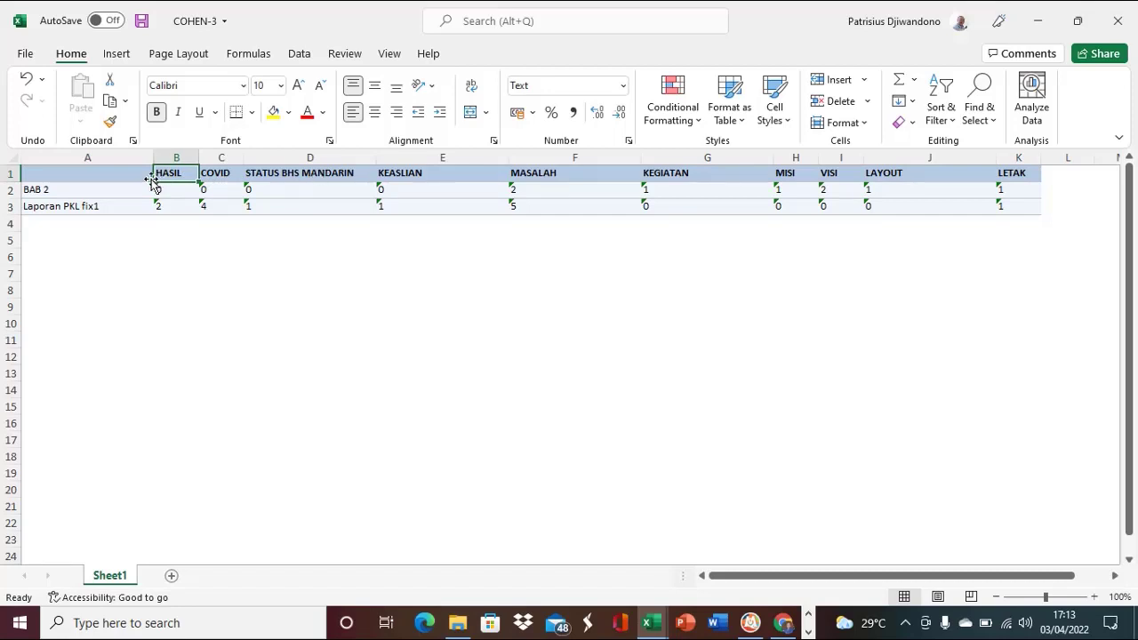
{"action": "left_click", "coordinate": [195, 292]}
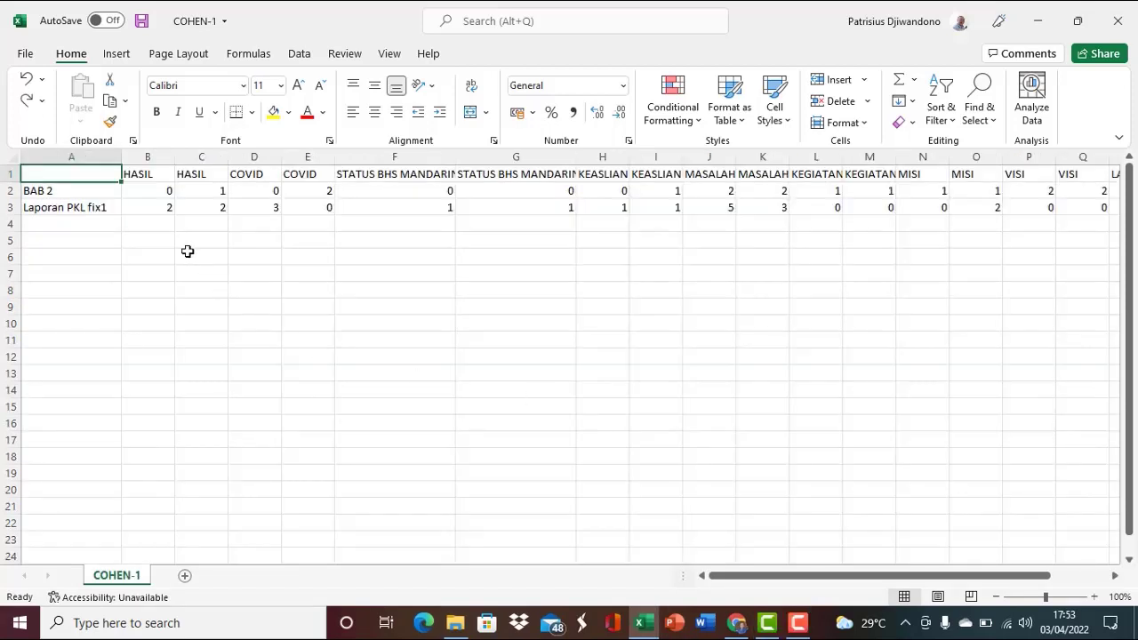
Step: Examine the paired code columns of the COHEN-1 sheet, from HASIL and COVID through to LETAK
{"action": "left_click", "coordinate": [150, 176]}
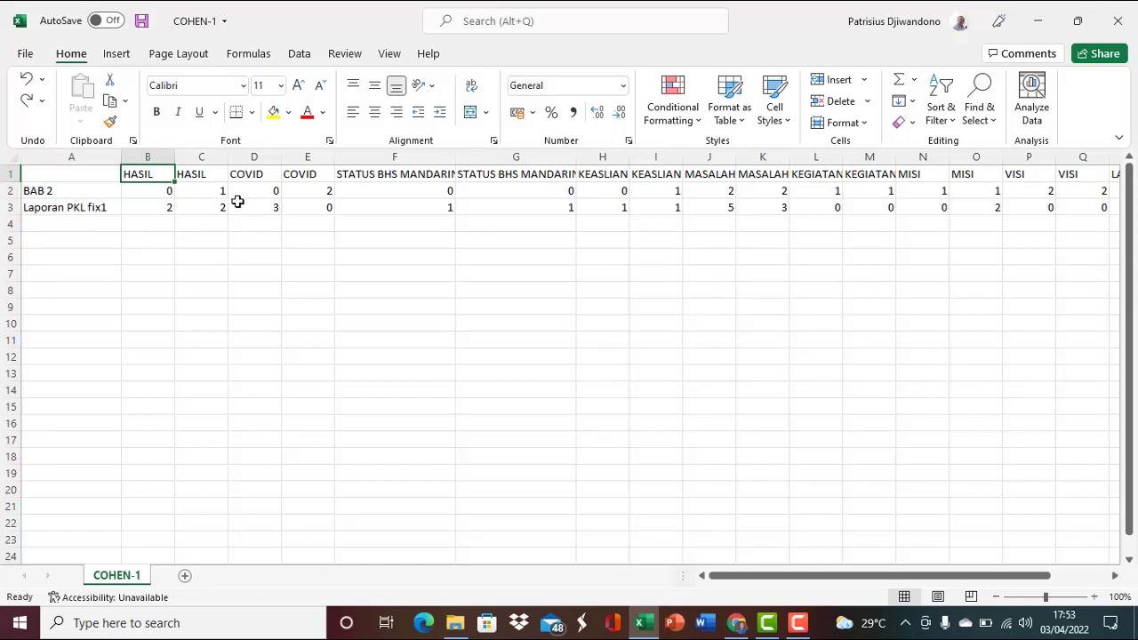
{"action": "left_click", "coordinate": [257, 180]}
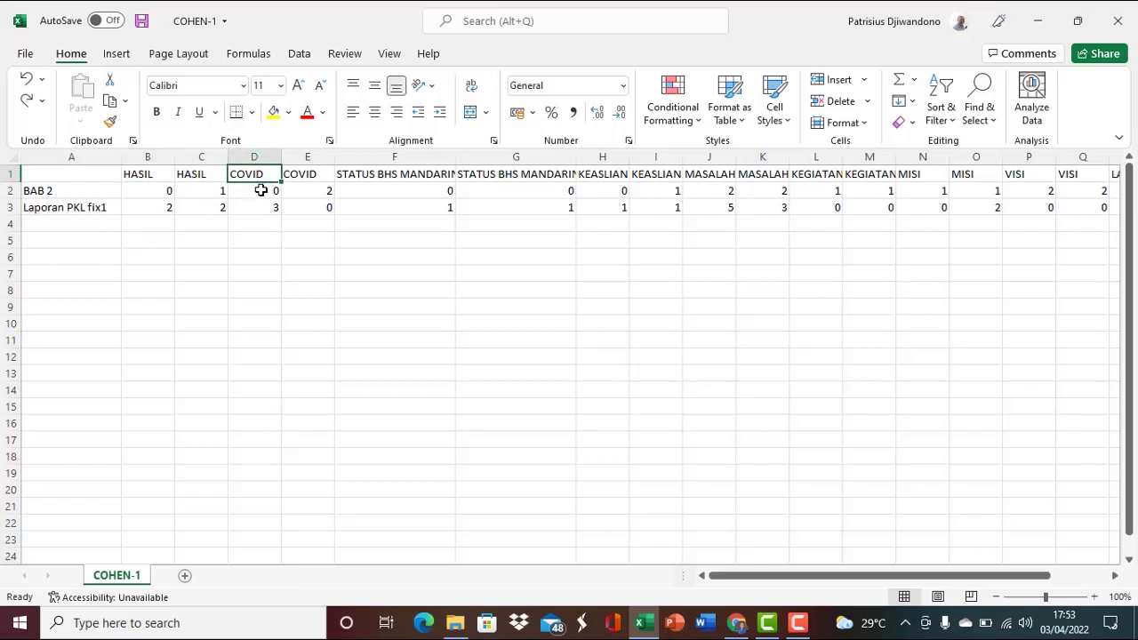
{"action": "left_click", "coordinate": [312, 176]}
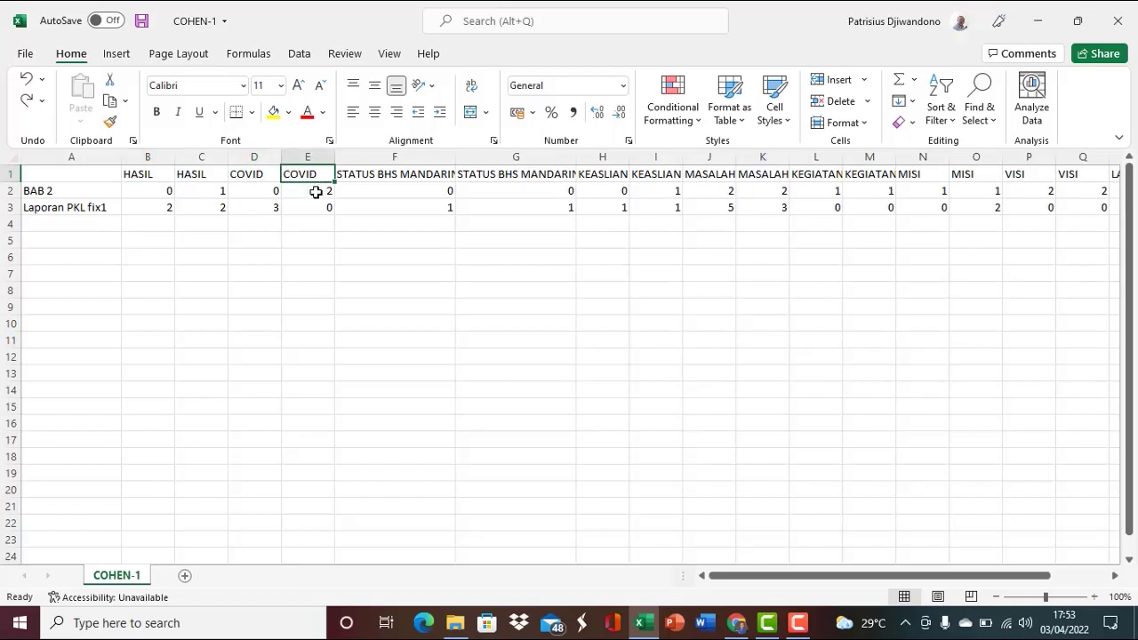
{"action": "left_click", "coordinate": [377, 176]}
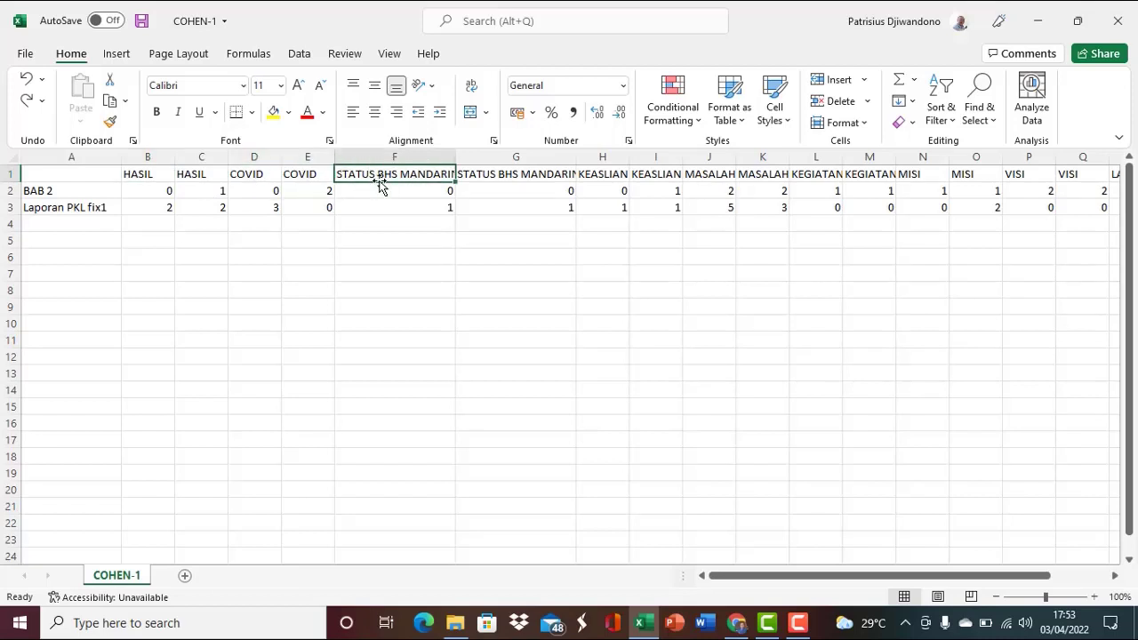
{"action": "left_click", "coordinate": [493, 177]}
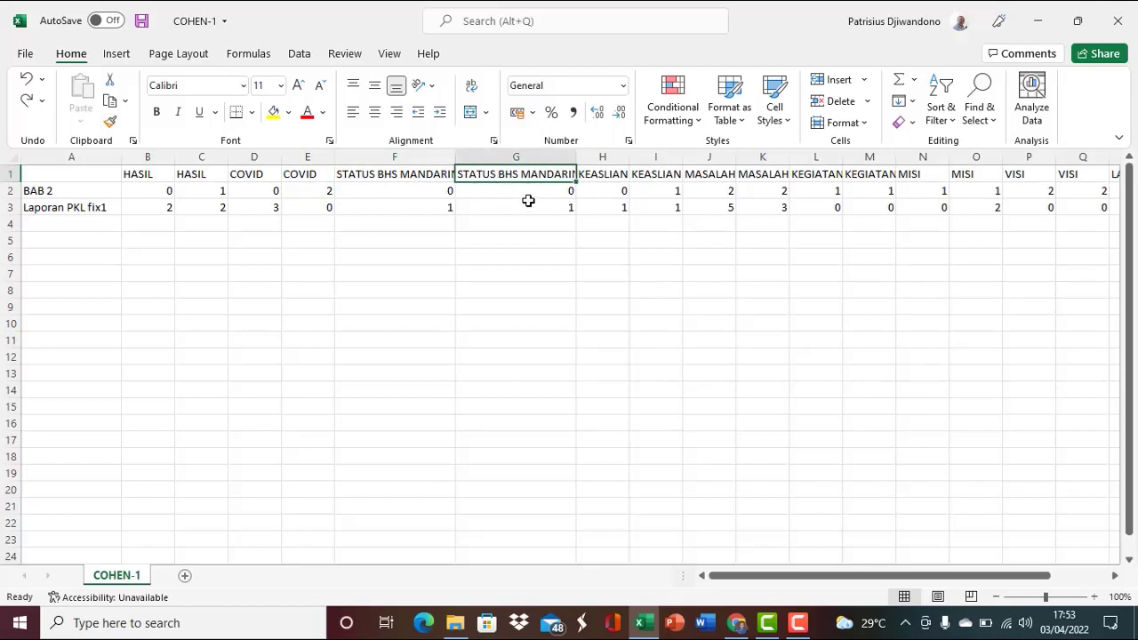
{"action": "left_click_drag", "start_coordinate": [808, 574], "coordinate": [882, 576]}
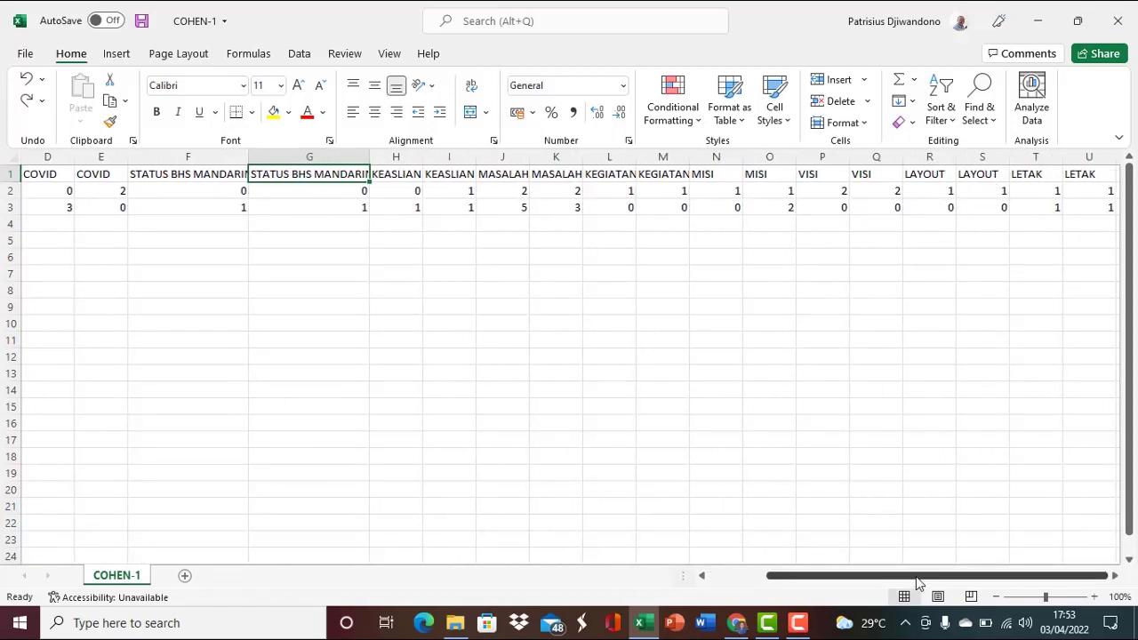
{"action": "left_click_drag", "start_coordinate": [918, 579], "coordinate": [848, 589]}
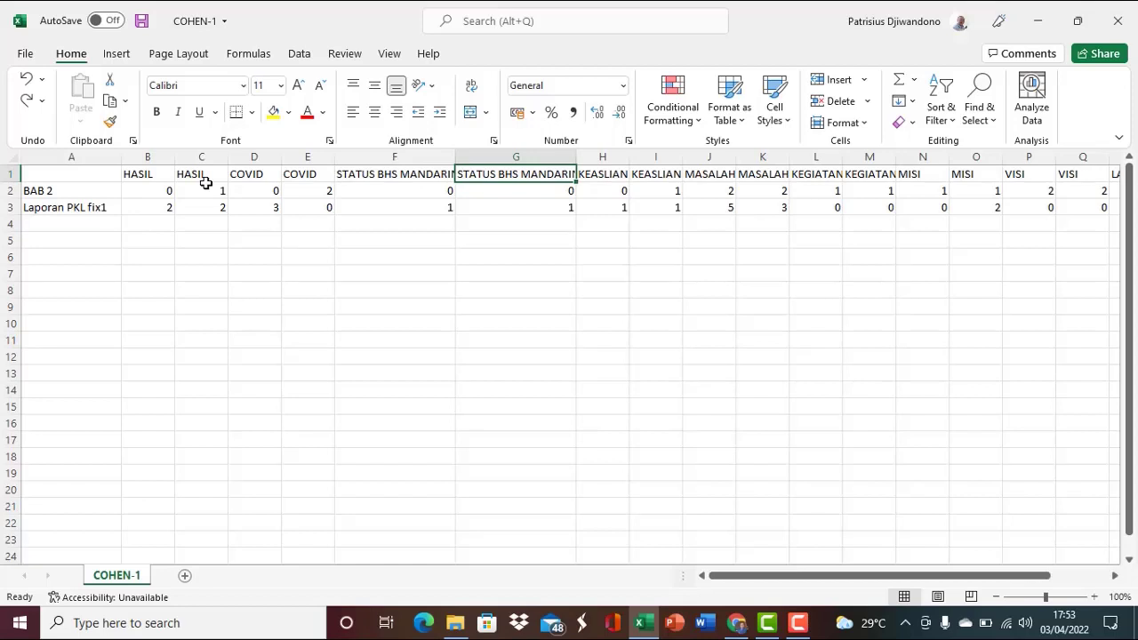
{"action": "left_click", "coordinate": [213, 286]}
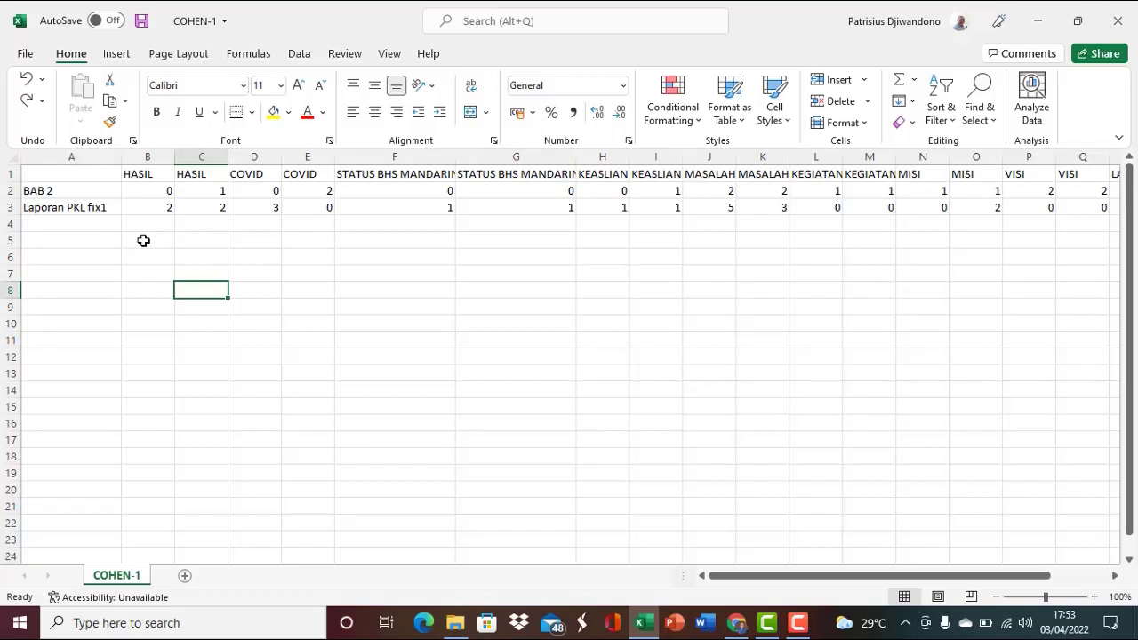
Step: Delete column A, which holds the document names, from the COHEN-1 sheet
{"action": "left_click", "coordinate": [85, 178]}
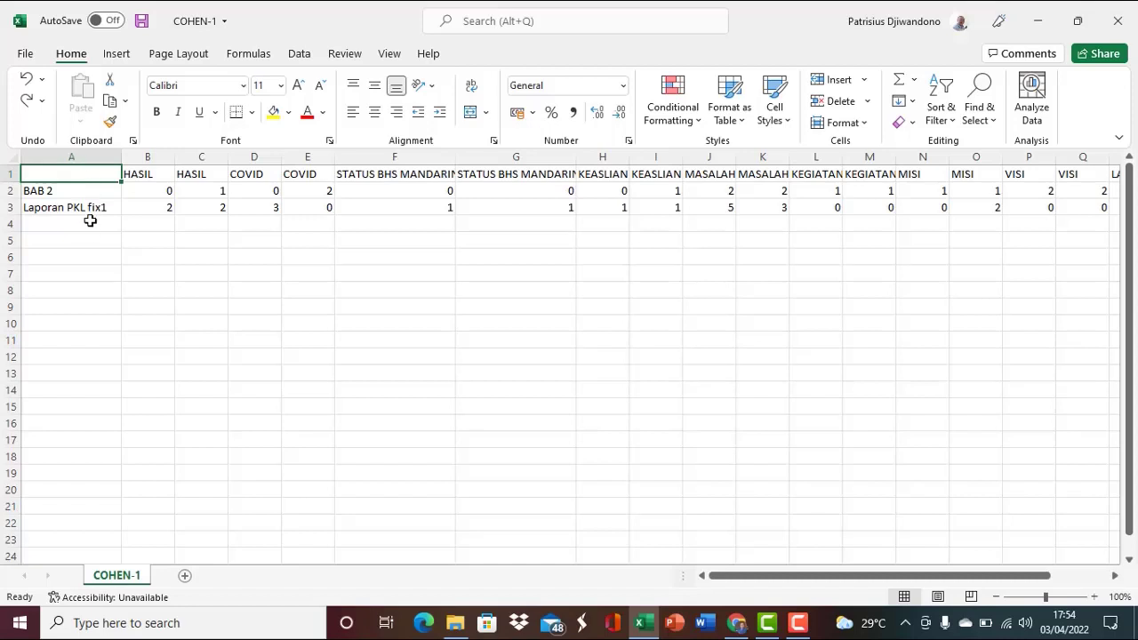
{"action": "right_click", "coordinate": [92, 158]}
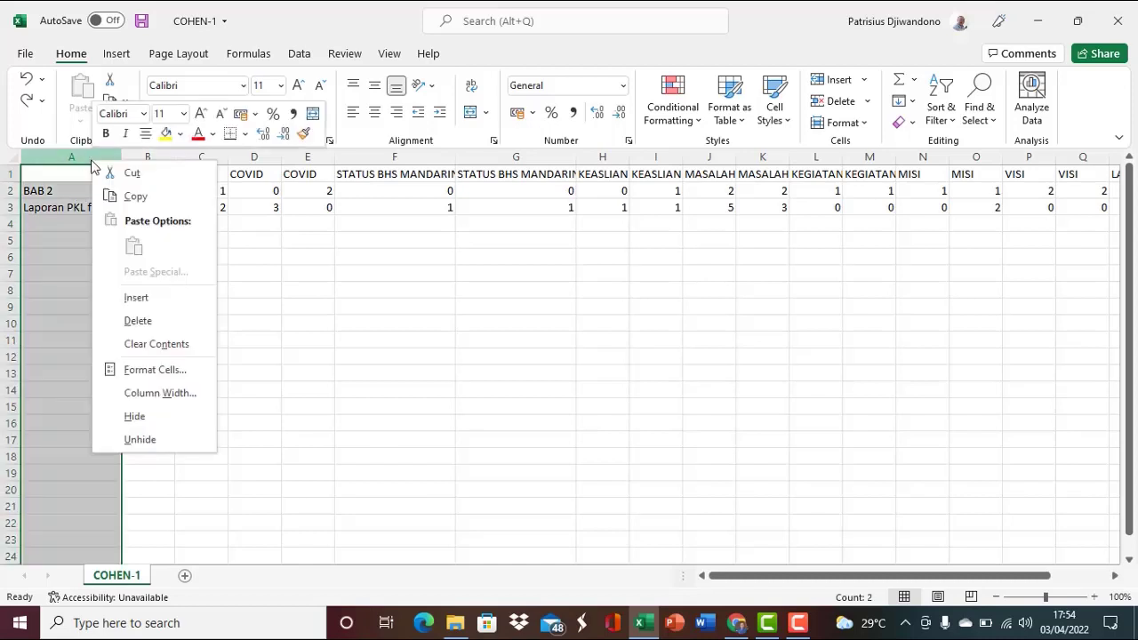
{"action": "left_click", "coordinate": [139, 321]}
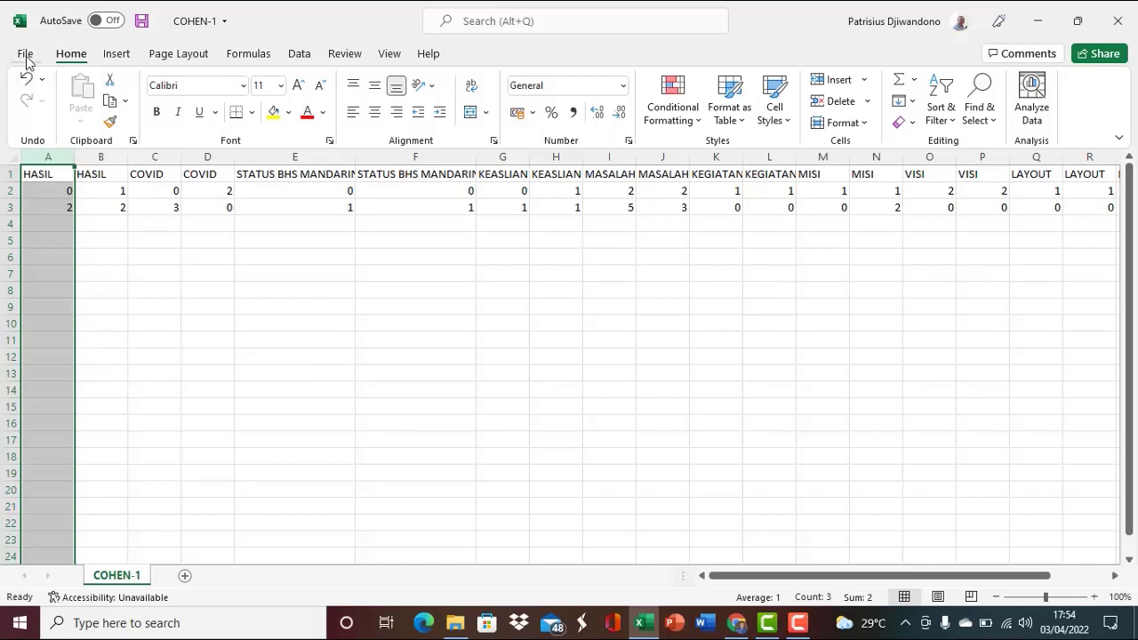
{"action": "left_click", "coordinate": [508, 490]}
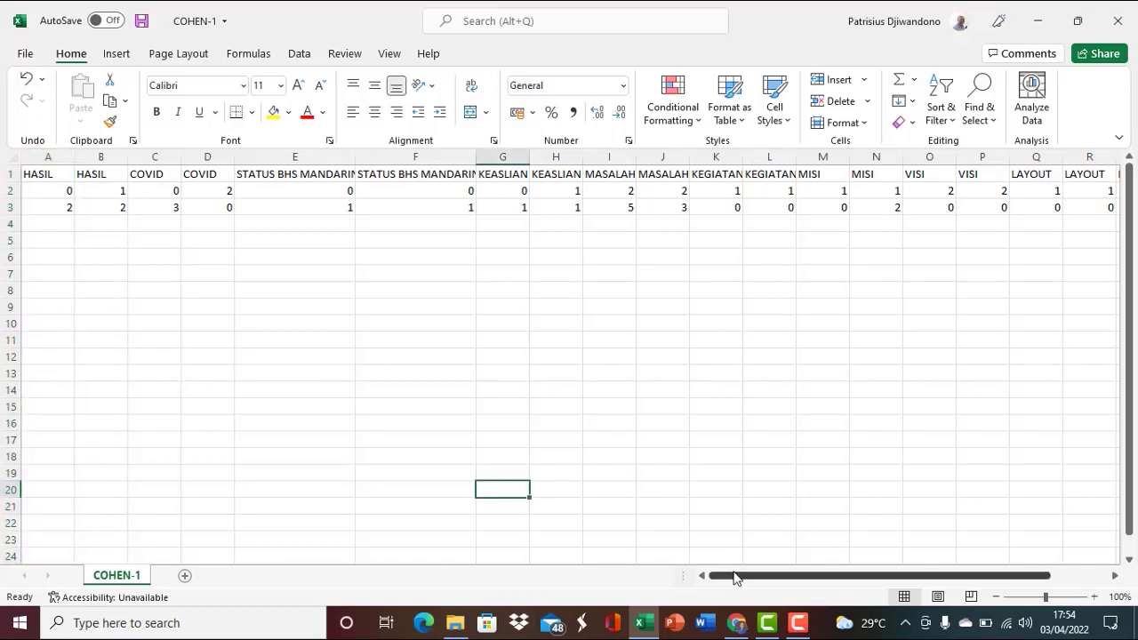
{"action": "left_click", "coordinate": [734, 577]}
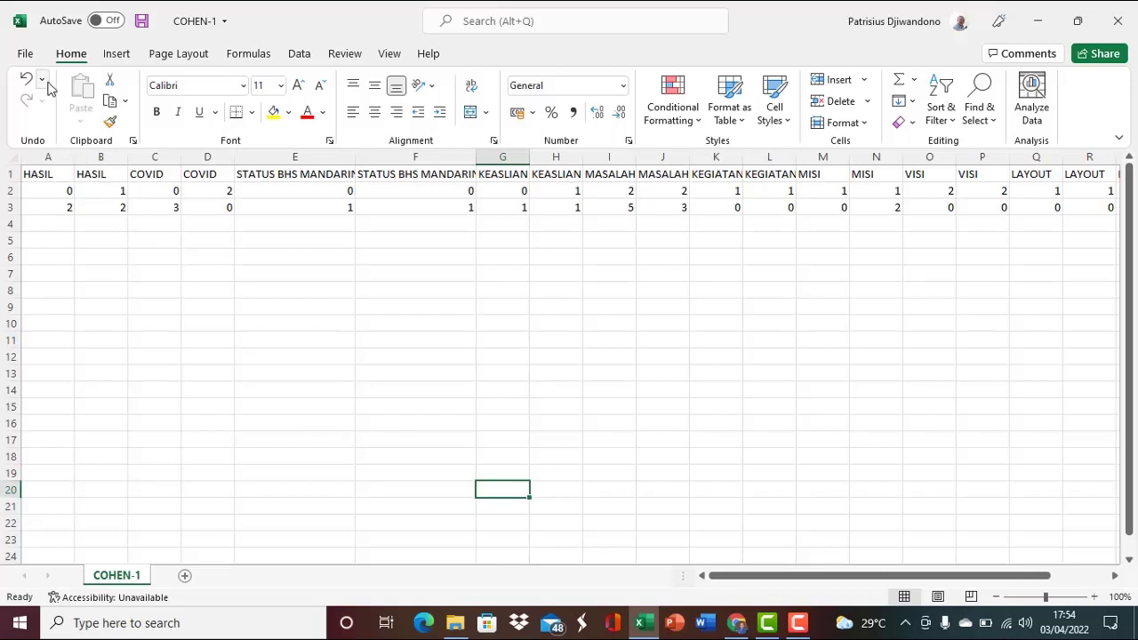
Step: Save the sheet as COHEN-1 in CSV (Comma delimited) format, replacing the existing file
{"action": "left_click", "coordinate": [25, 53]}
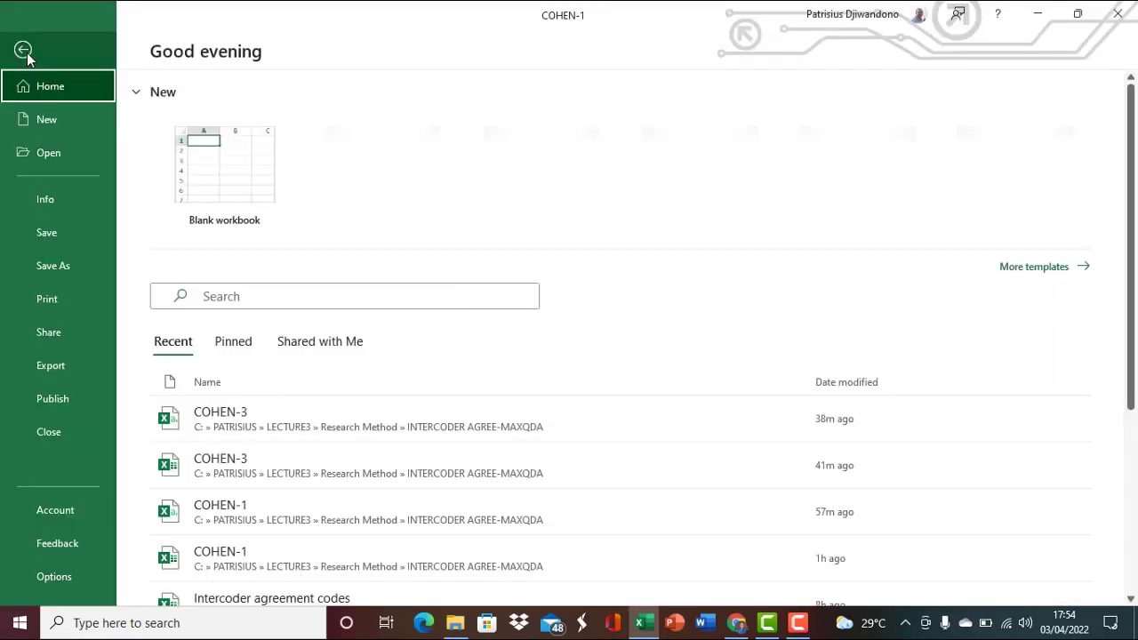
{"action": "left_click", "coordinate": [47, 265]}
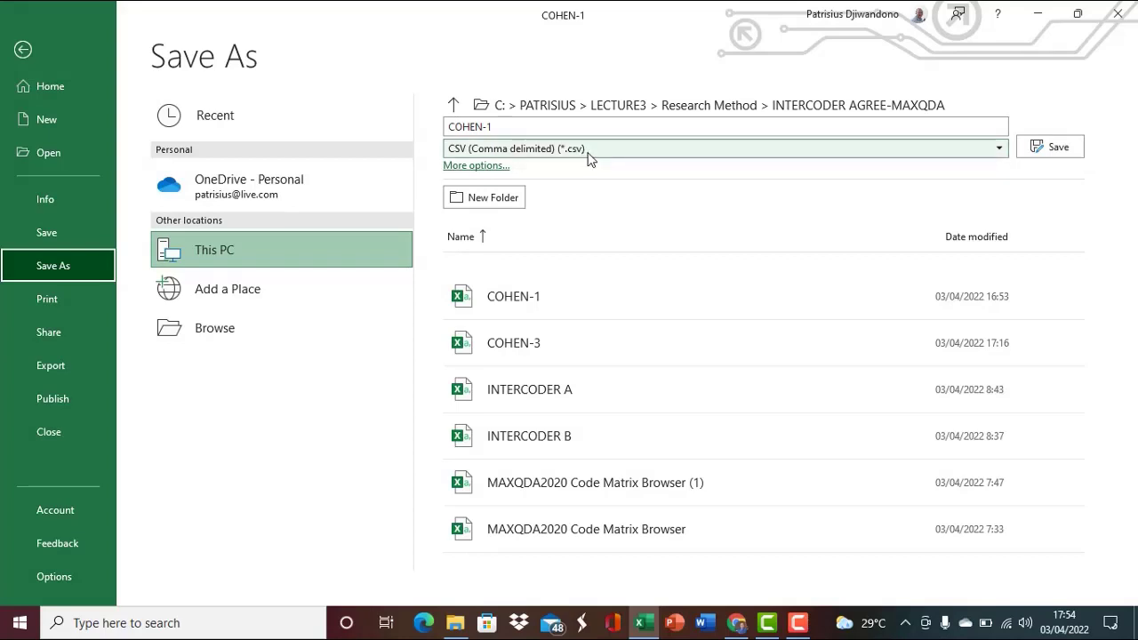
{"action": "left_click", "coordinate": [1065, 148]}
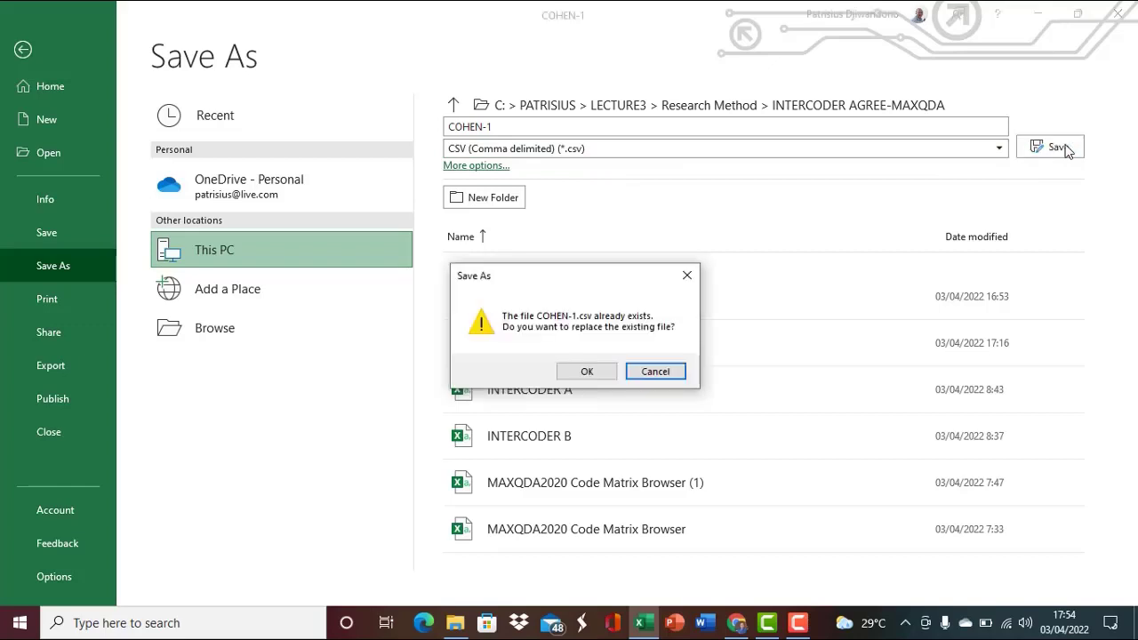
{"action": "left_click", "coordinate": [606, 374]}
{"action": "left_click", "coordinate": [400, 351]}
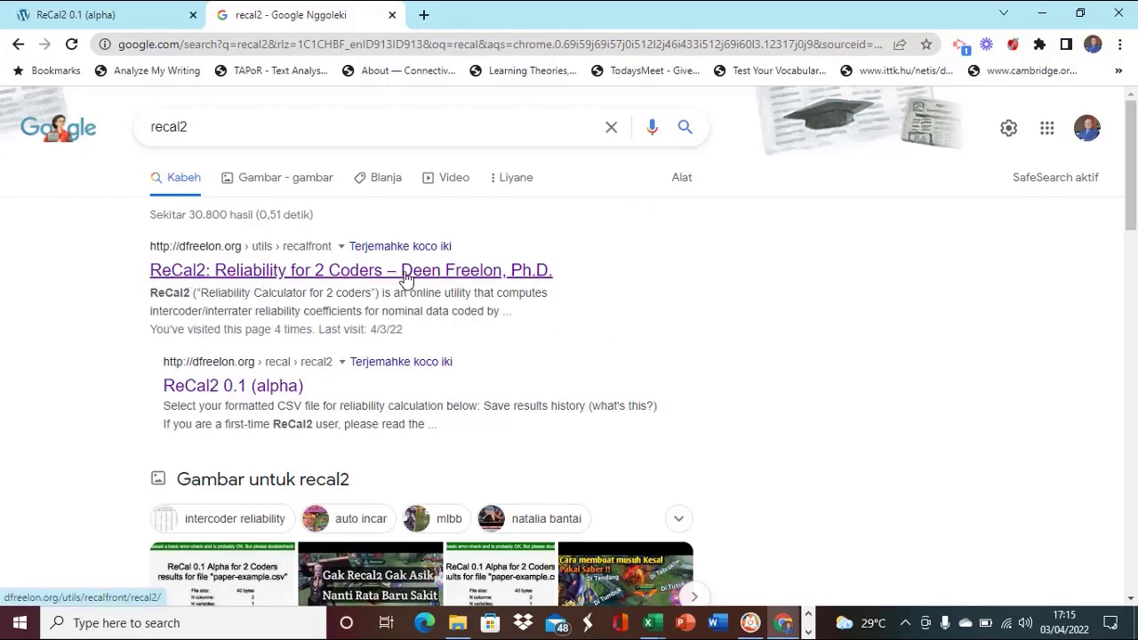
Step: Switch to Chrome and open the ReCal2: Reliability for 2 Coders page from the recal2 search results
{"action": "left_click", "coordinate": [404, 278]}
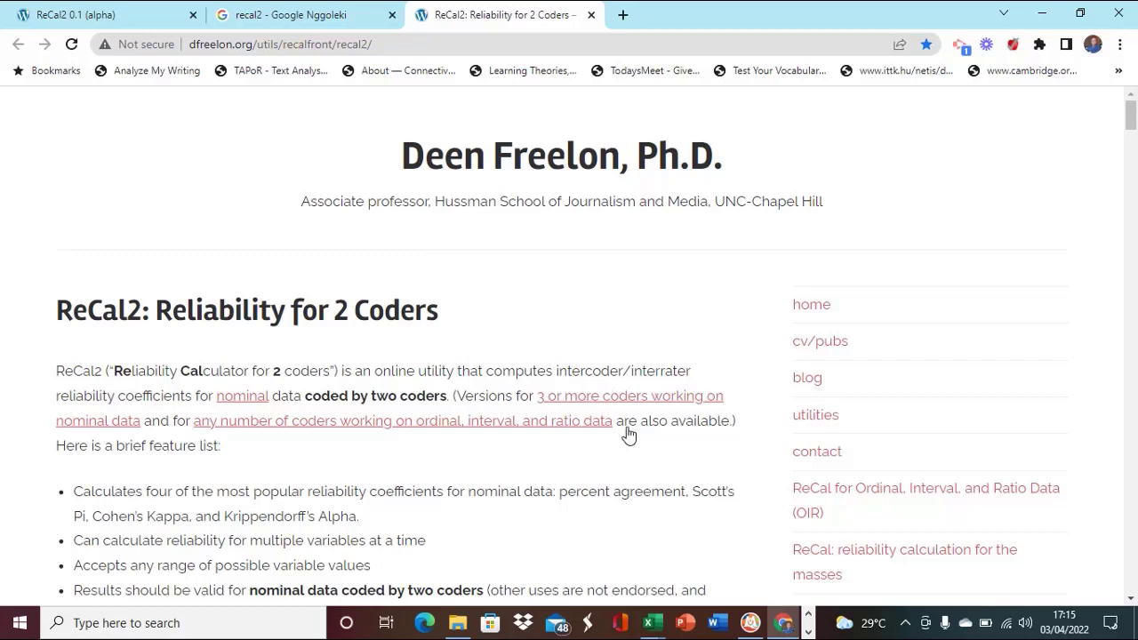
{"action": "mouse_move", "coordinate": [653, 629]}
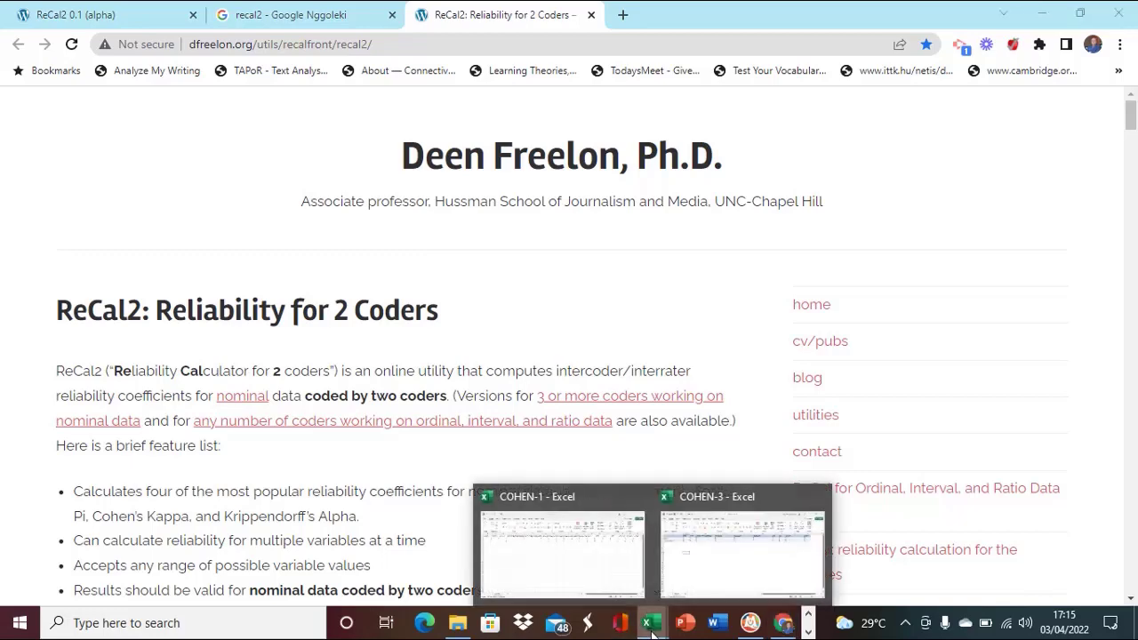
Step: Switch to the COHEN-3 workbook in Excel, save it as COHEN-3 in CSV (Comma delimited) format, and close it
{"action": "left_click", "coordinate": [713, 574]}
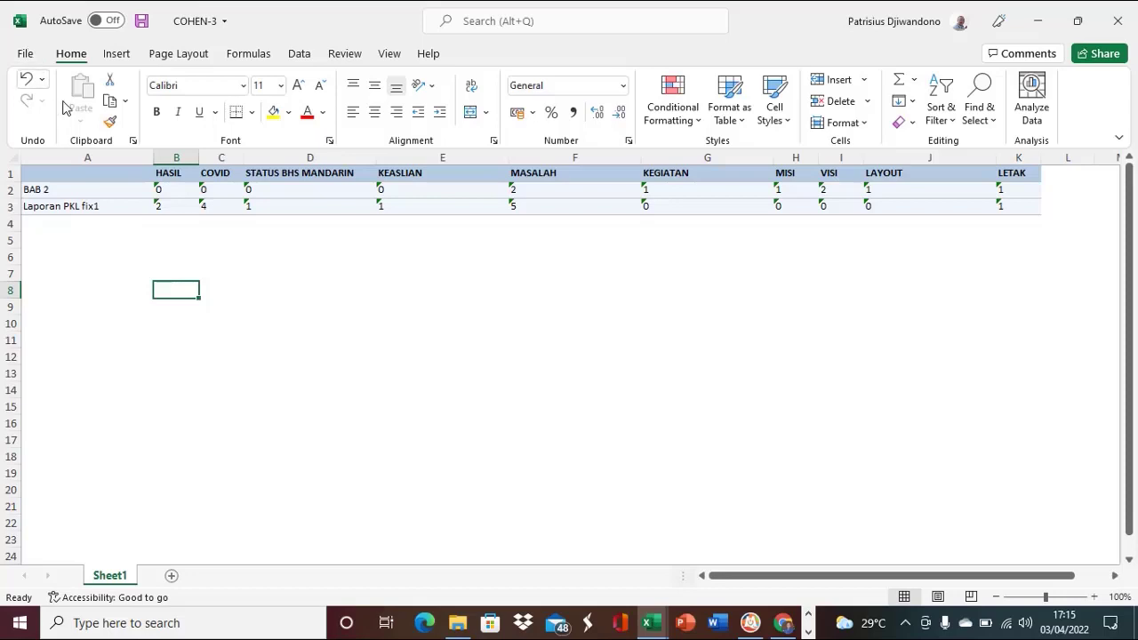
{"action": "left_click", "coordinate": [27, 55]}
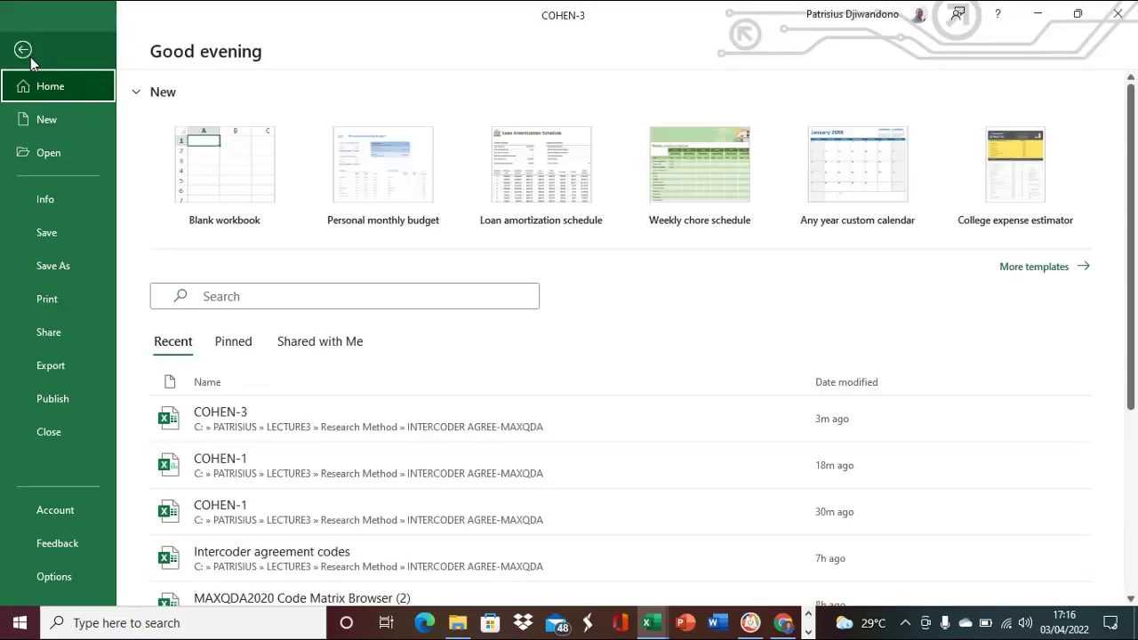
{"action": "left_click", "coordinate": [50, 266]}
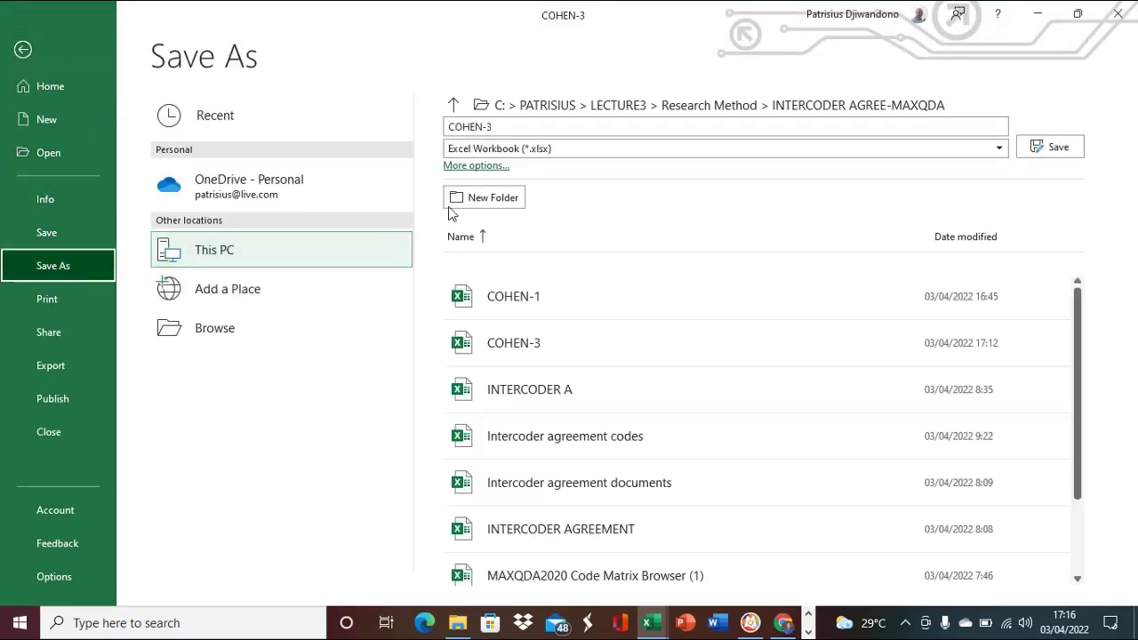
{"action": "left_click", "coordinate": [999, 149]}
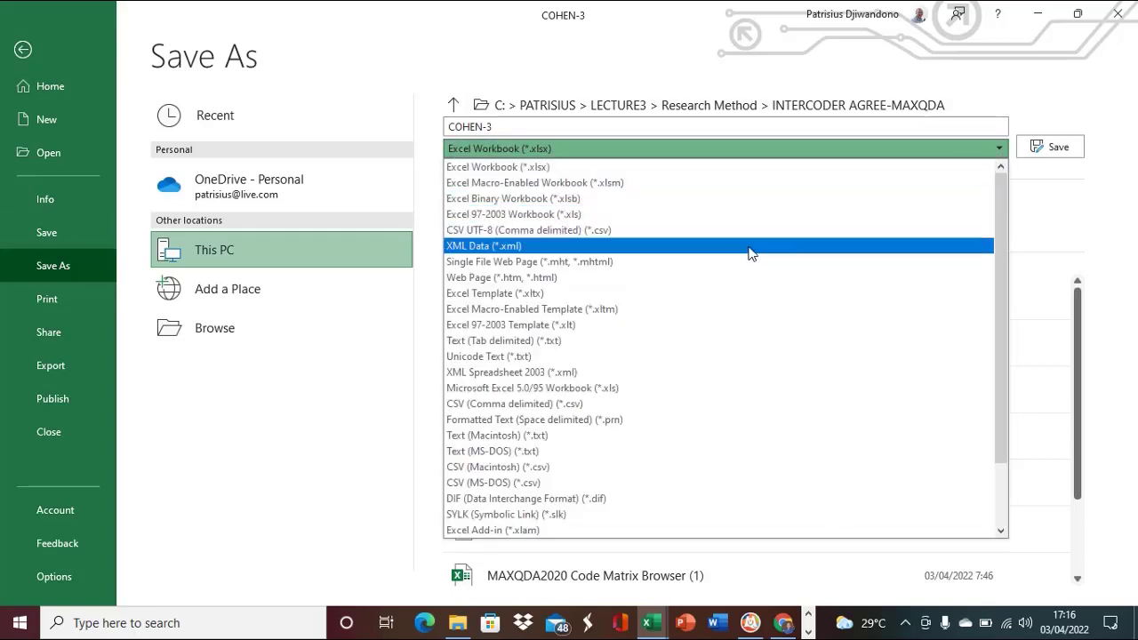
{"action": "left_click", "coordinate": [649, 405]}
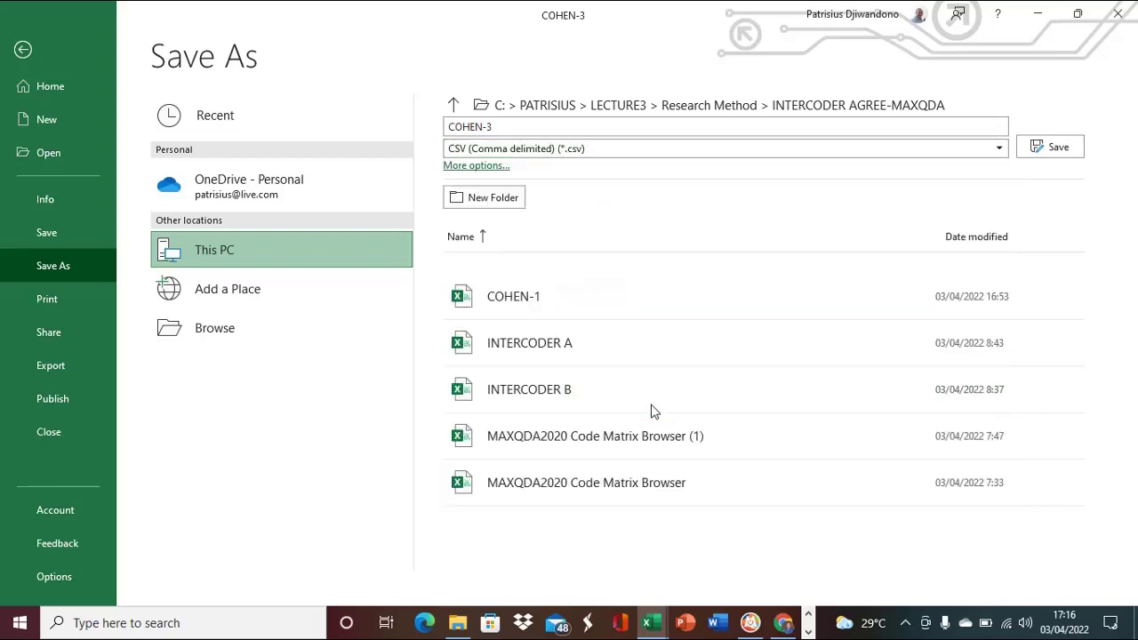
{"action": "left_click", "coordinate": [1047, 146]}
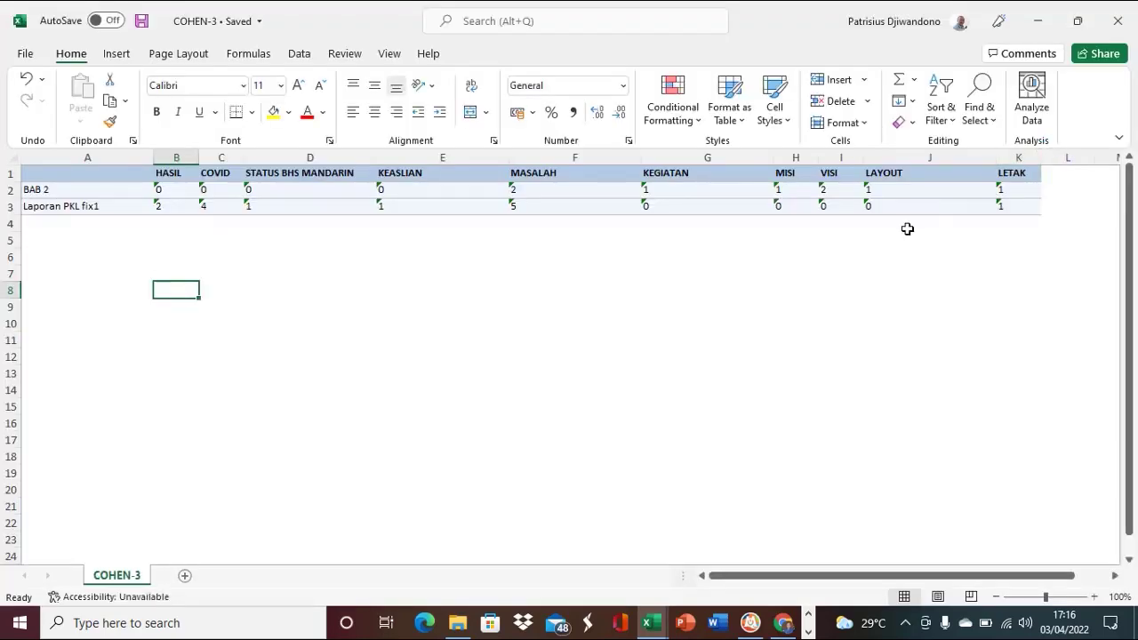
{"action": "left_click", "coordinate": [1116, 27]}
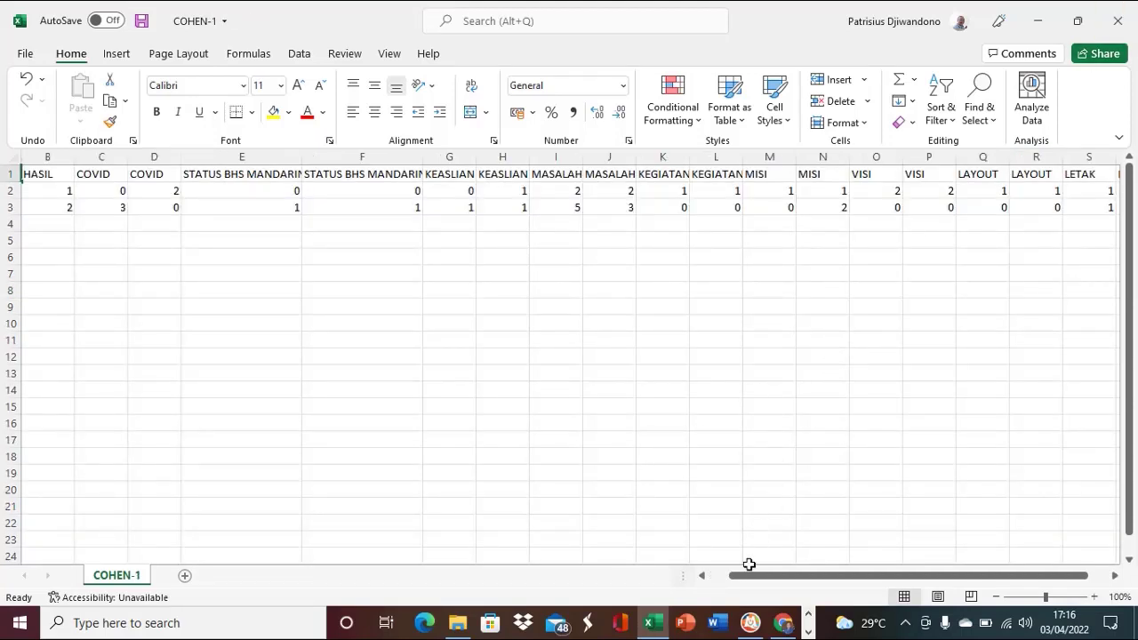
Step: Switch to the ReCal2 page in Chrome, choose COHEN-1.csv as the data file, and calculate its reliability
{"action": "left_click", "coordinate": [781, 622]}
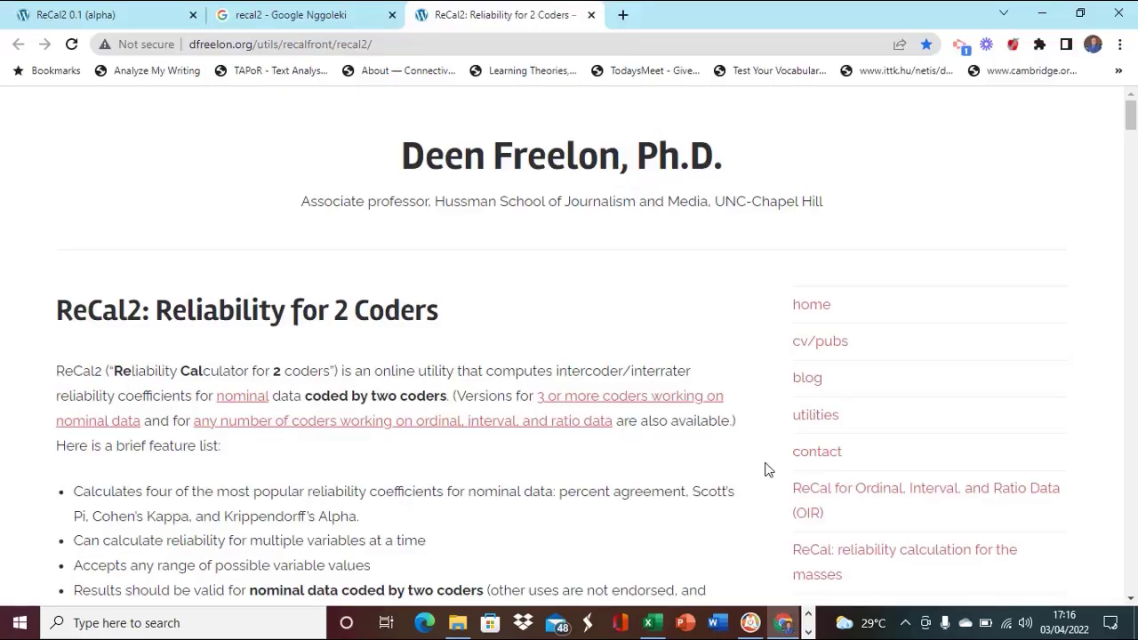
{"action": "scroll", "coordinate": [767, 468], "scroll_direction": "down", "scroll_amount": 3}
{"action": "scroll", "coordinate": [767, 468], "scroll_direction": "down", "scroll_amount": 2}
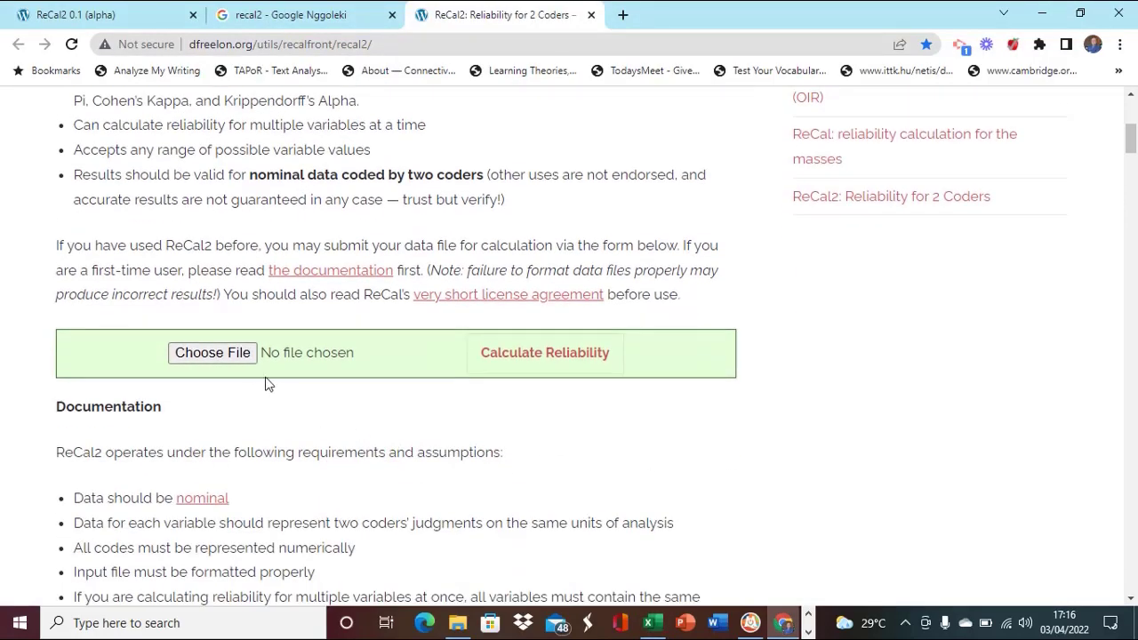
{"action": "left_click", "coordinate": [235, 355]}
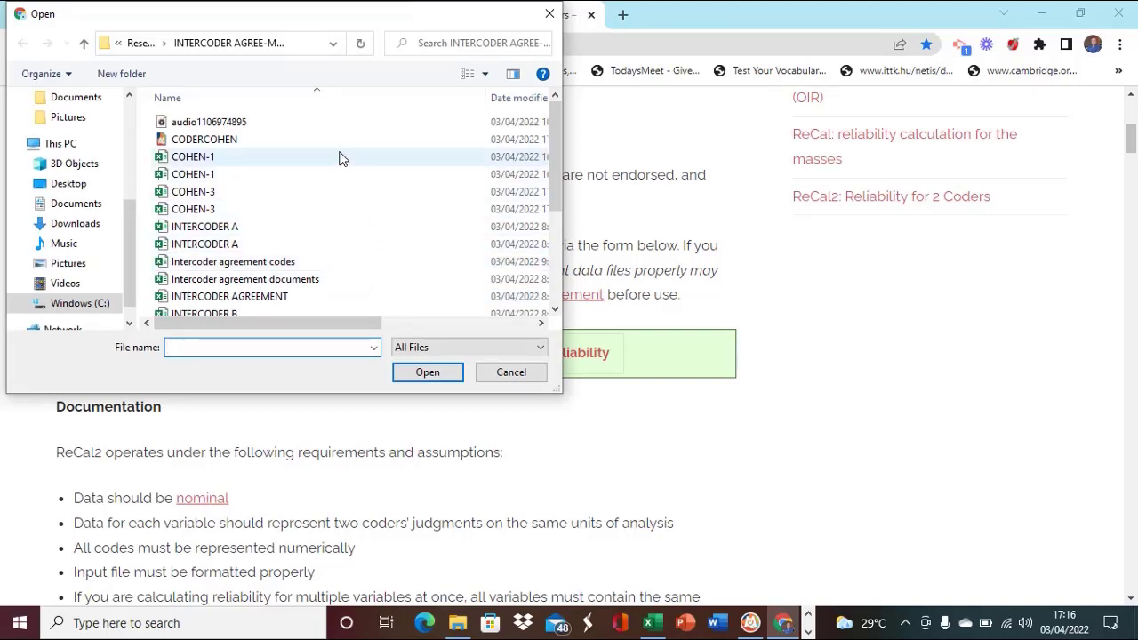
{"action": "left_click", "coordinate": [339, 158]}
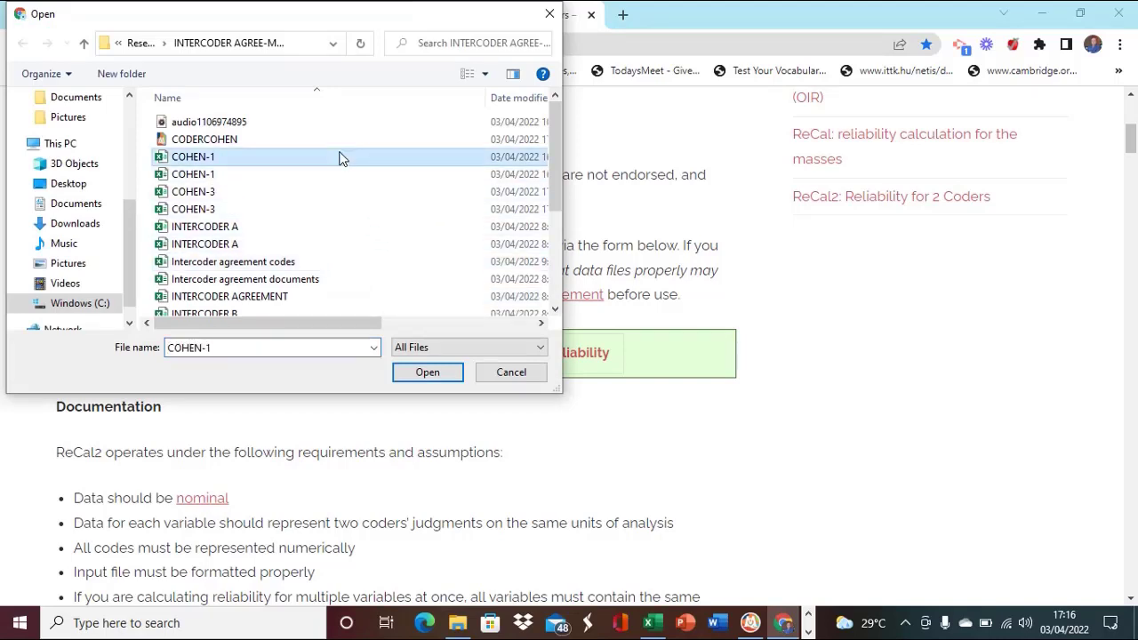
{"action": "left_click", "coordinate": [435, 375]}
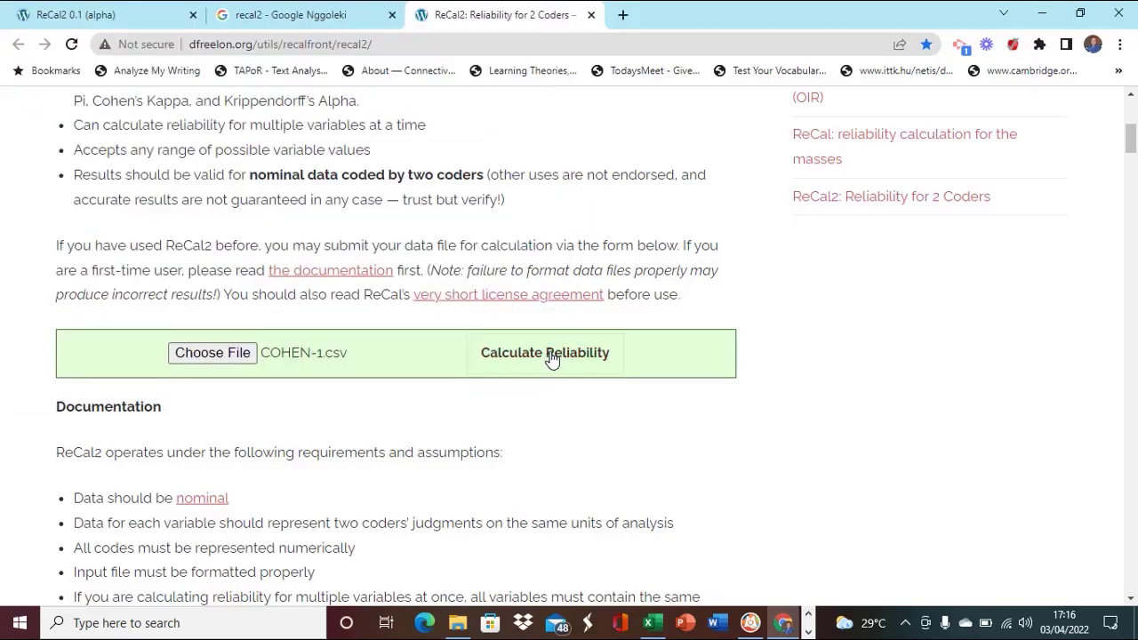
{"action": "left_click", "coordinate": [549, 353]}
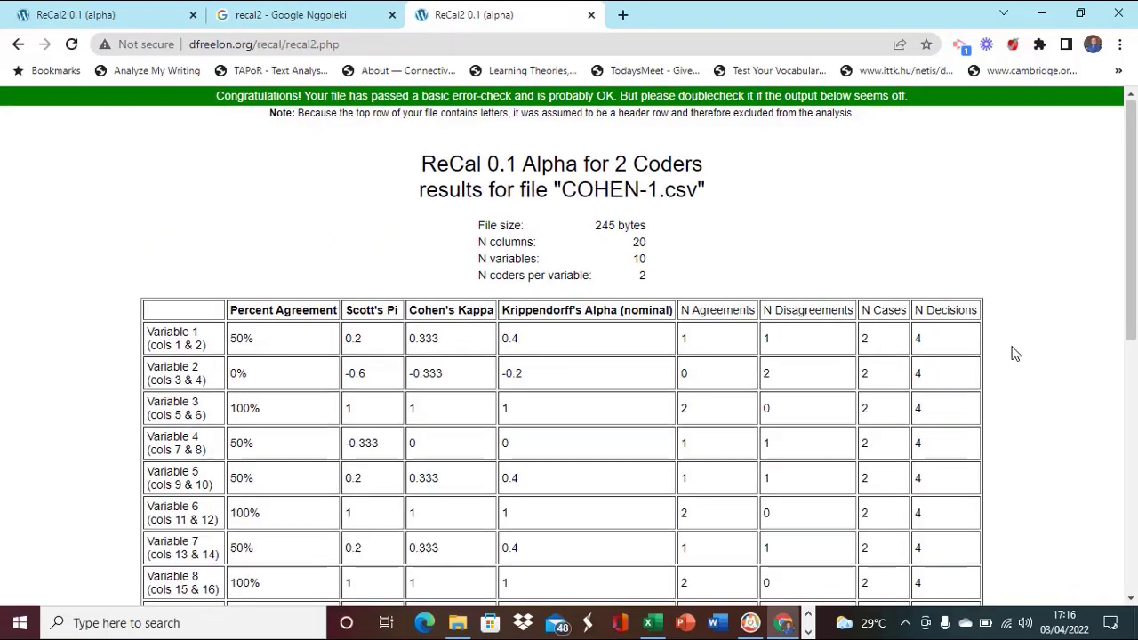
Step: Compare ReCal2's agreement and Cohen's Kappa results for each variable with the paired code columns of the COHEN-1 sheet in Excel
{"action": "scroll", "coordinate": [1017, 354], "scroll_direction": "down", "scroll_amount": 1}
{"action": "scroll", "coordinate": [1018, 354], "scroll_direction": "down", "scroll_amount": 1}
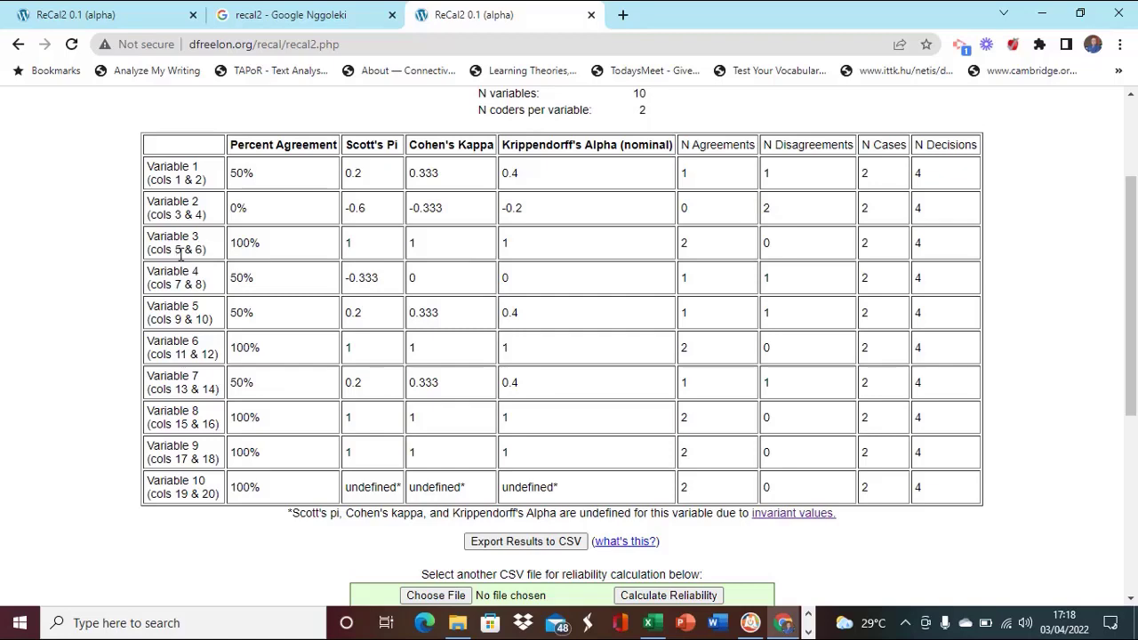
{"action": "left_click", "coordinate": [648, 622]}
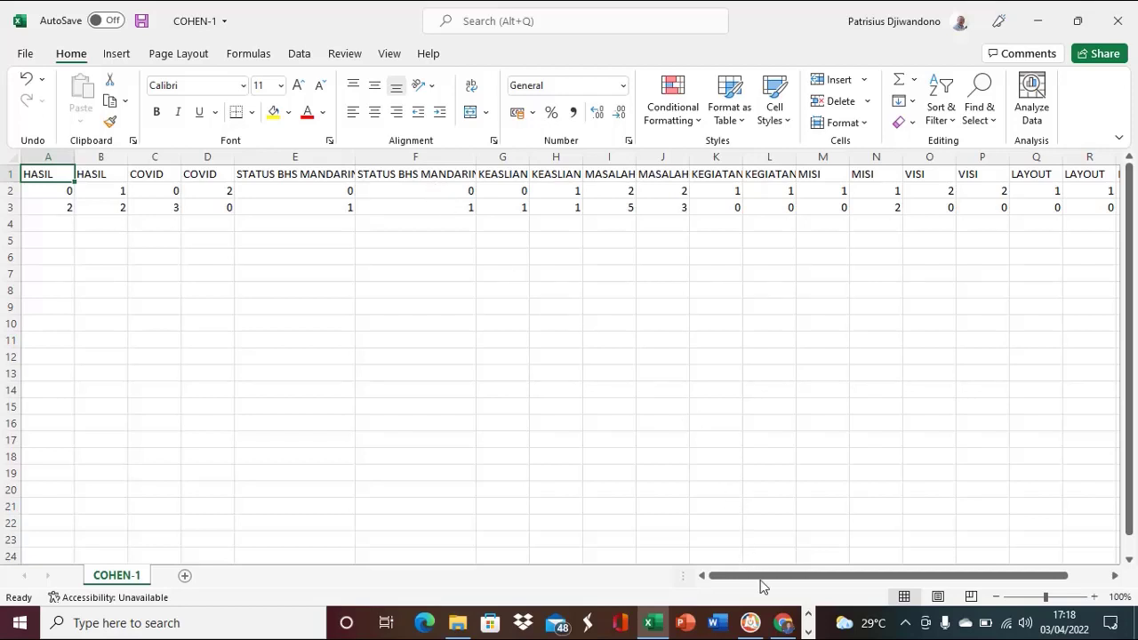
{"action": "left_click", "coordinate": [783, 624]}
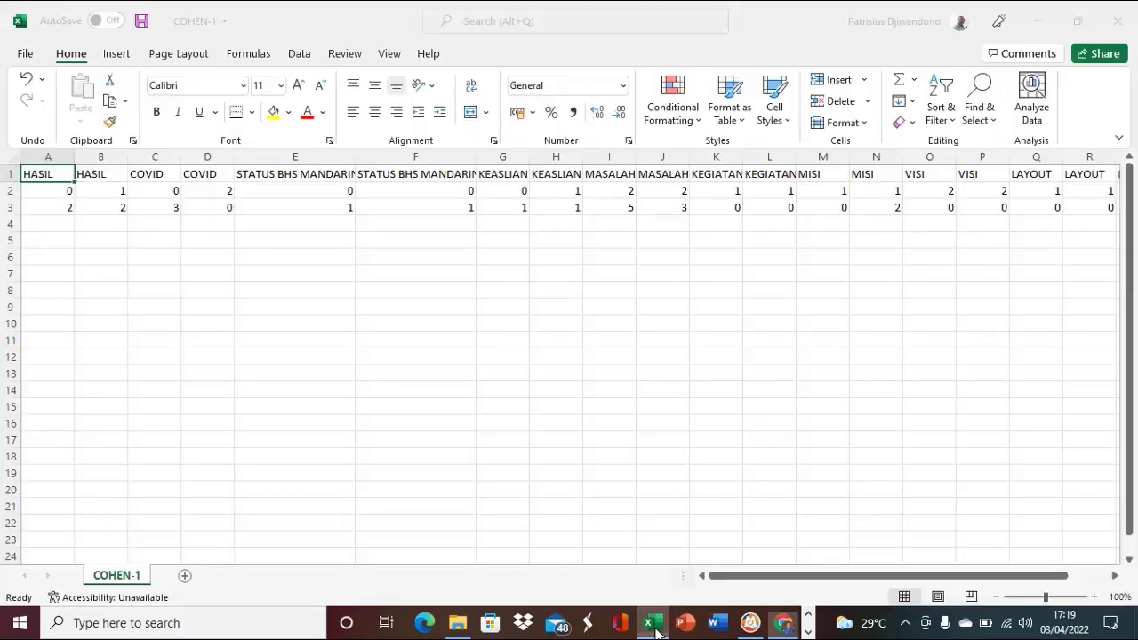
{"action": "left_click", "coordinate": [649, 622]}
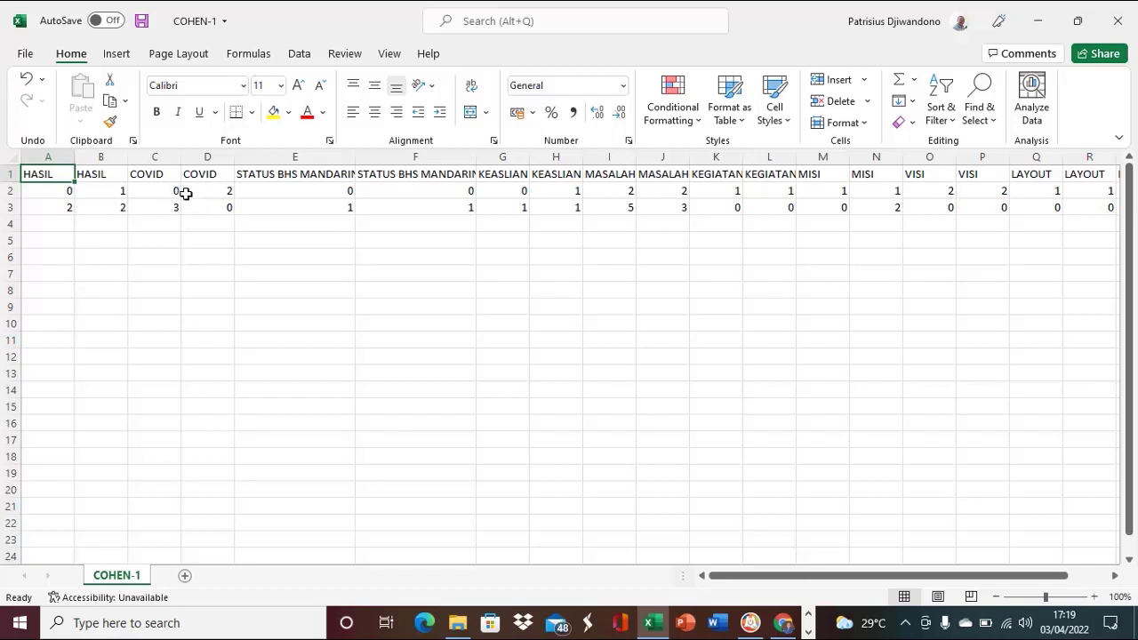
{"action": "left_click", "coordinate": [783, 623]}
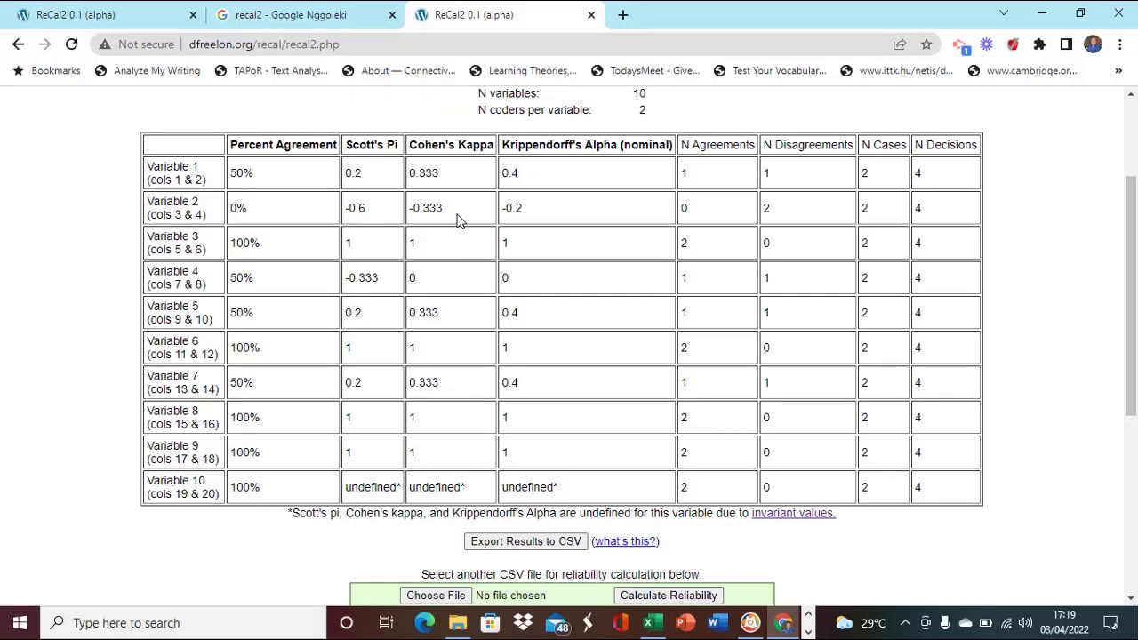
{"action": "left_click", "coordinate": [656, 629]}
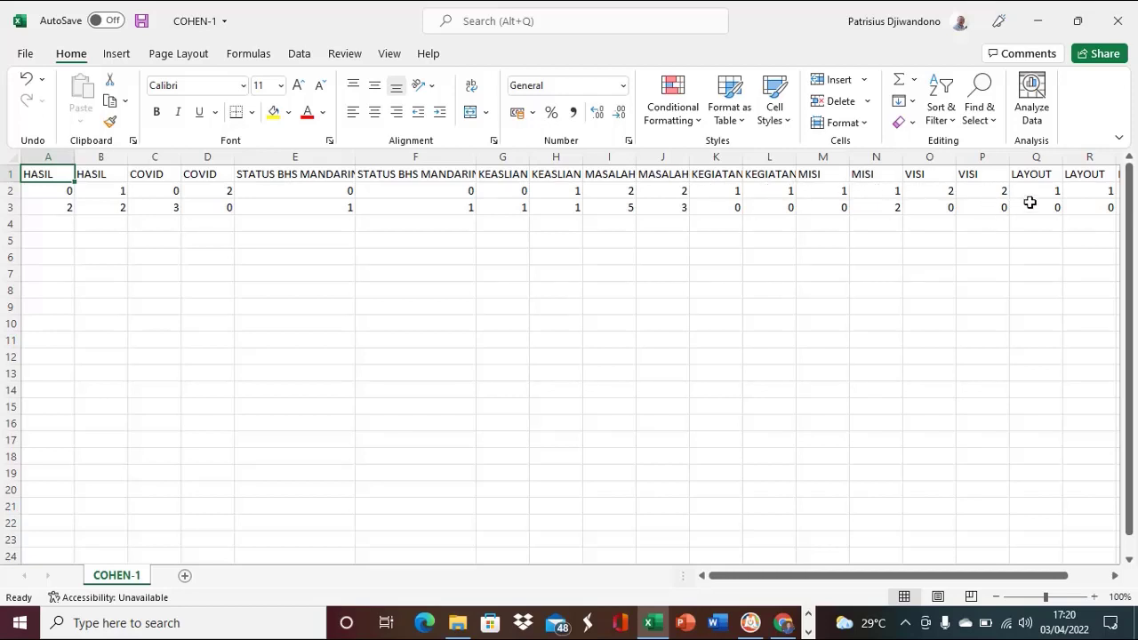
{"action": "left_click_drag", "start_coordinate": [1033, 576], "coordinate": [1073, 575]}
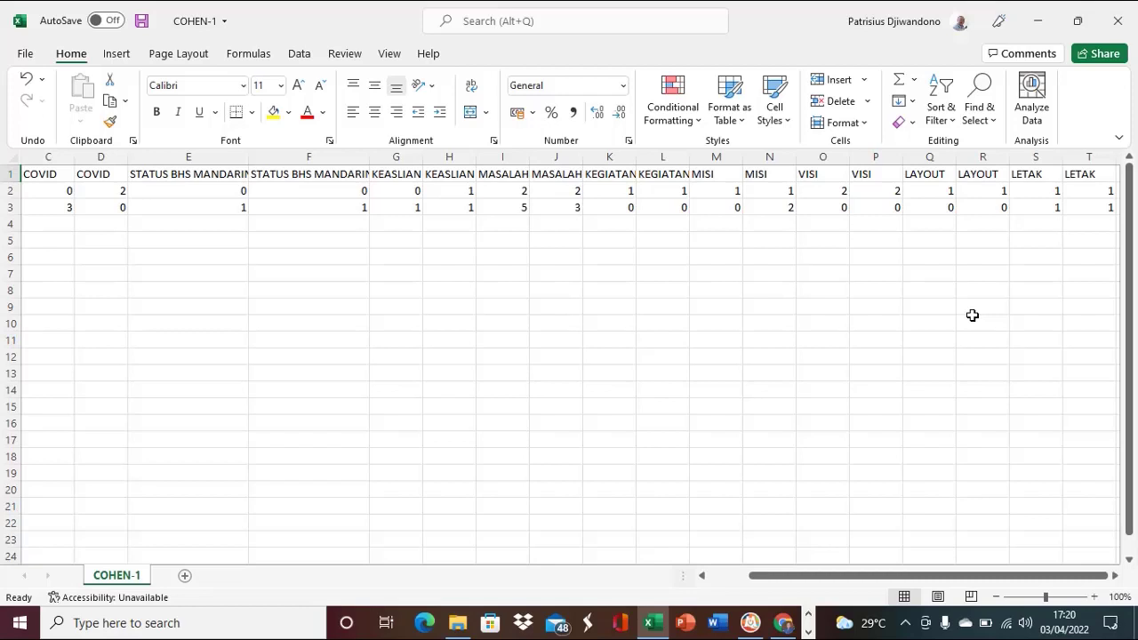
{"action": "left_click_drag", "start_coordinate": [863, 581], "coordinate": [803, 584]}
{"action": "left_click", "coordinate": [783, 624]}
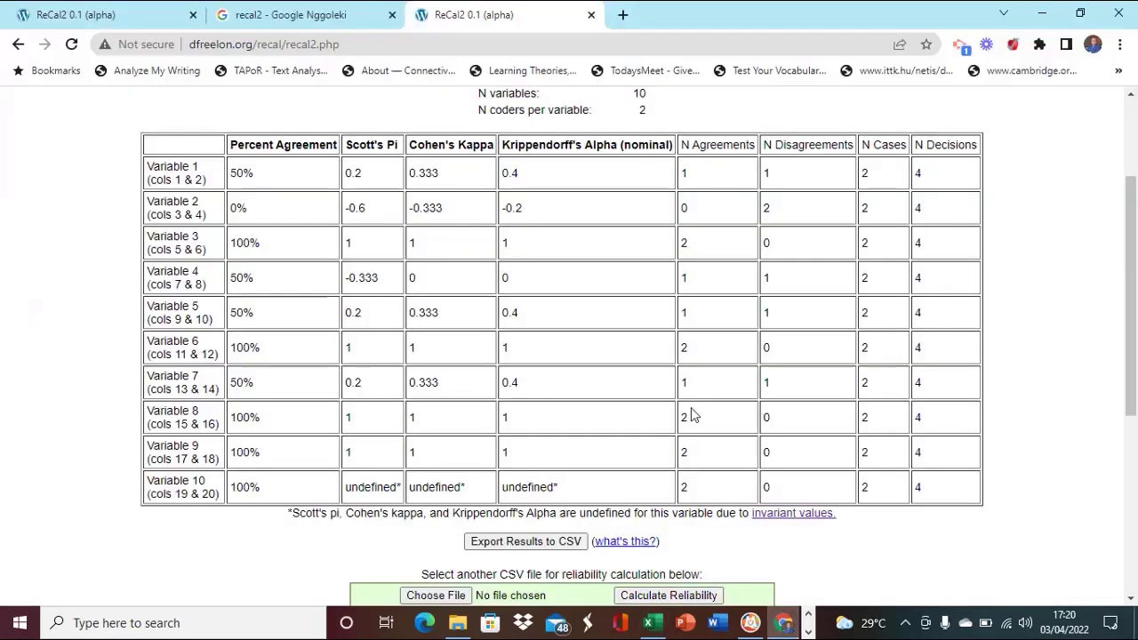